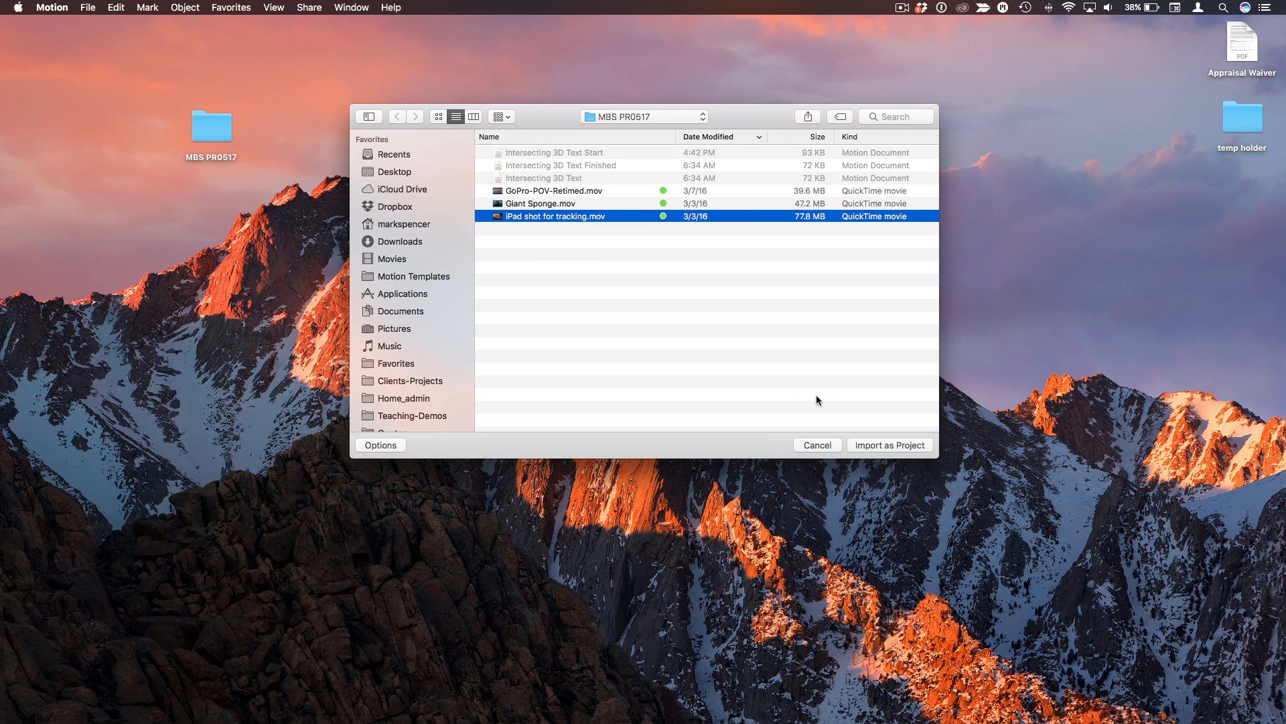
Step: Import iPad shot for tracking.mov as a new project, fit the canvas to the window and scrub through the clip
left_click(878, 444)
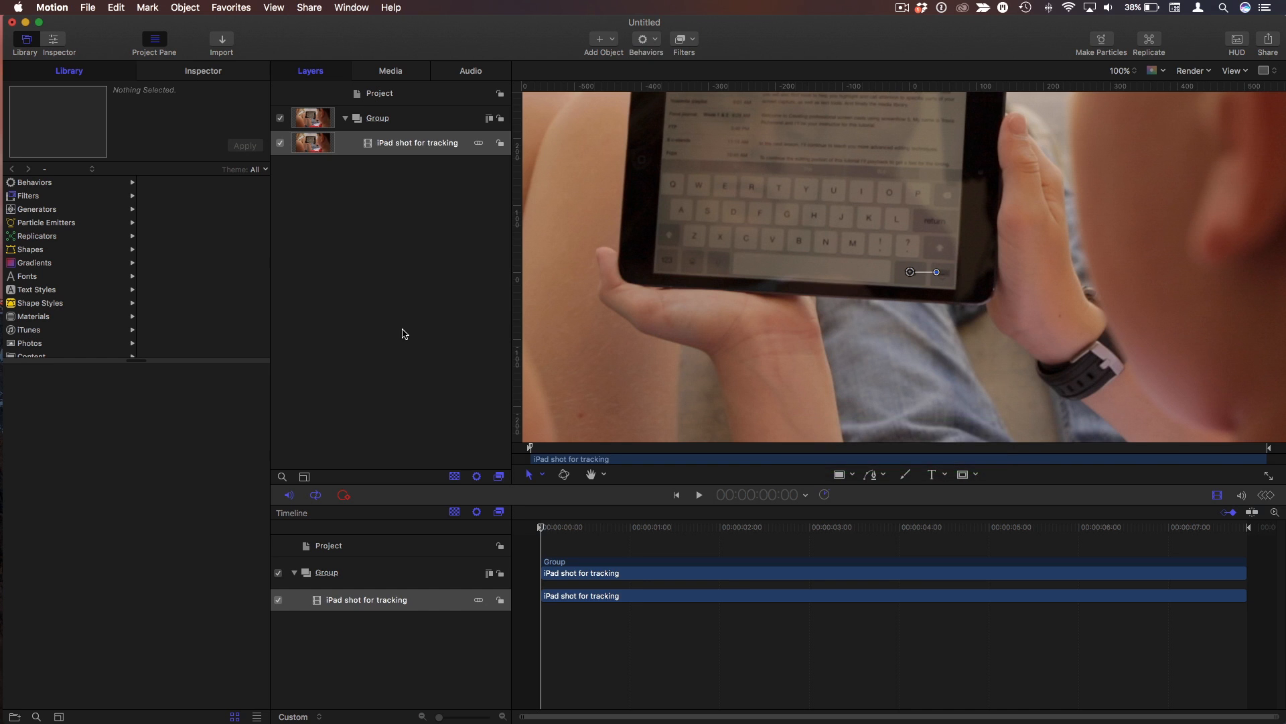
left_click(403, 329)
key("shift+z")
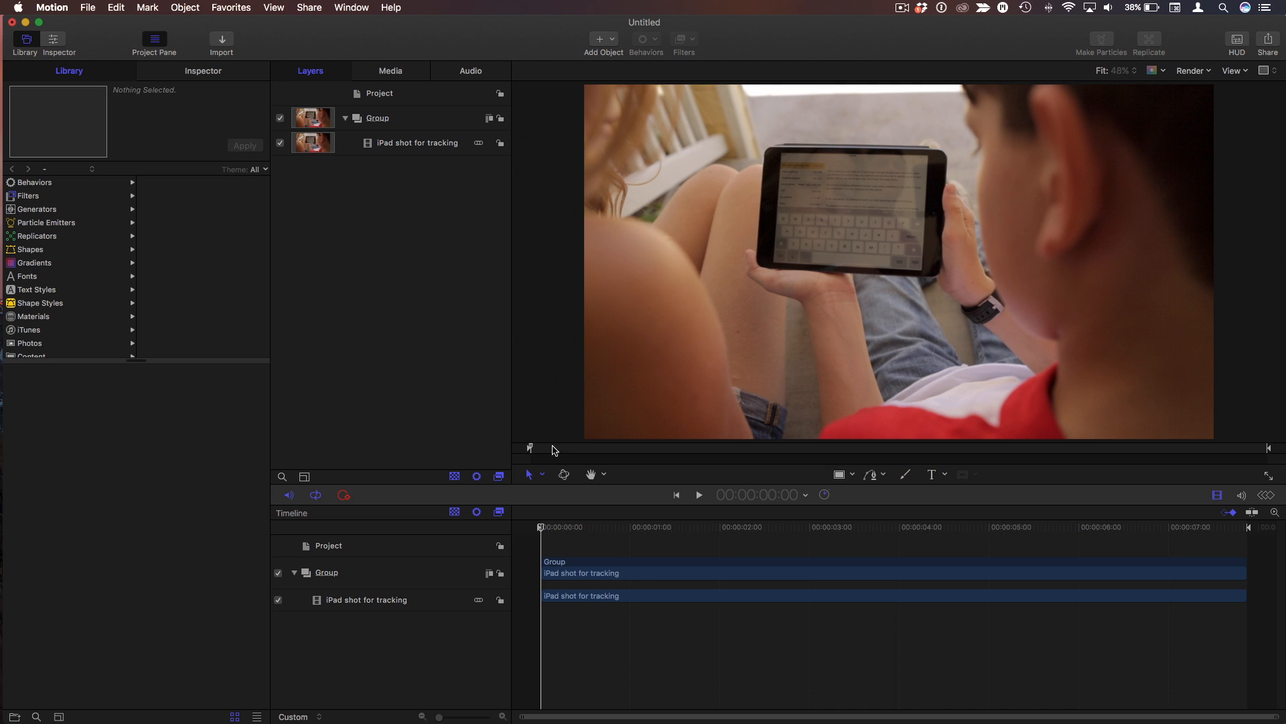
left_click_drag(554, 451, 460, 462)
left_click_drag(567, 467, 469, 417)
Step: Import GoPro-POV-Retimed.mov into the project above the iPad shot
key("super+i")
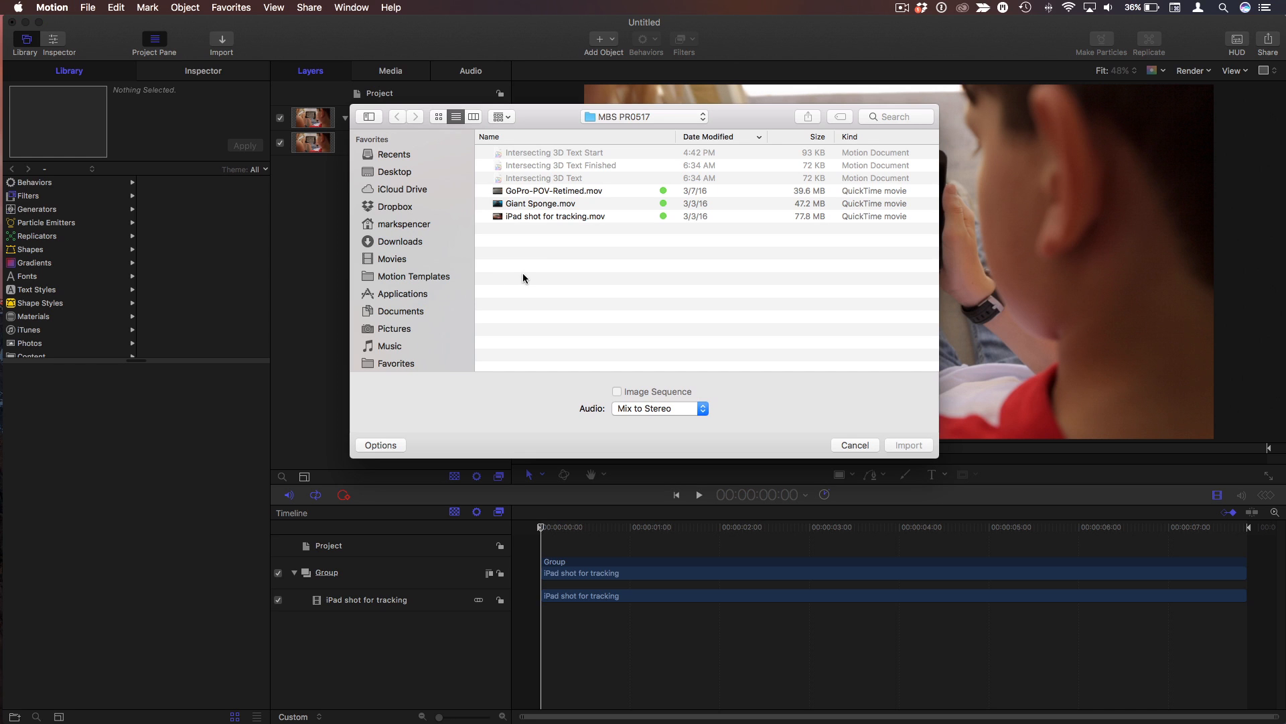
left_click(532, 193)
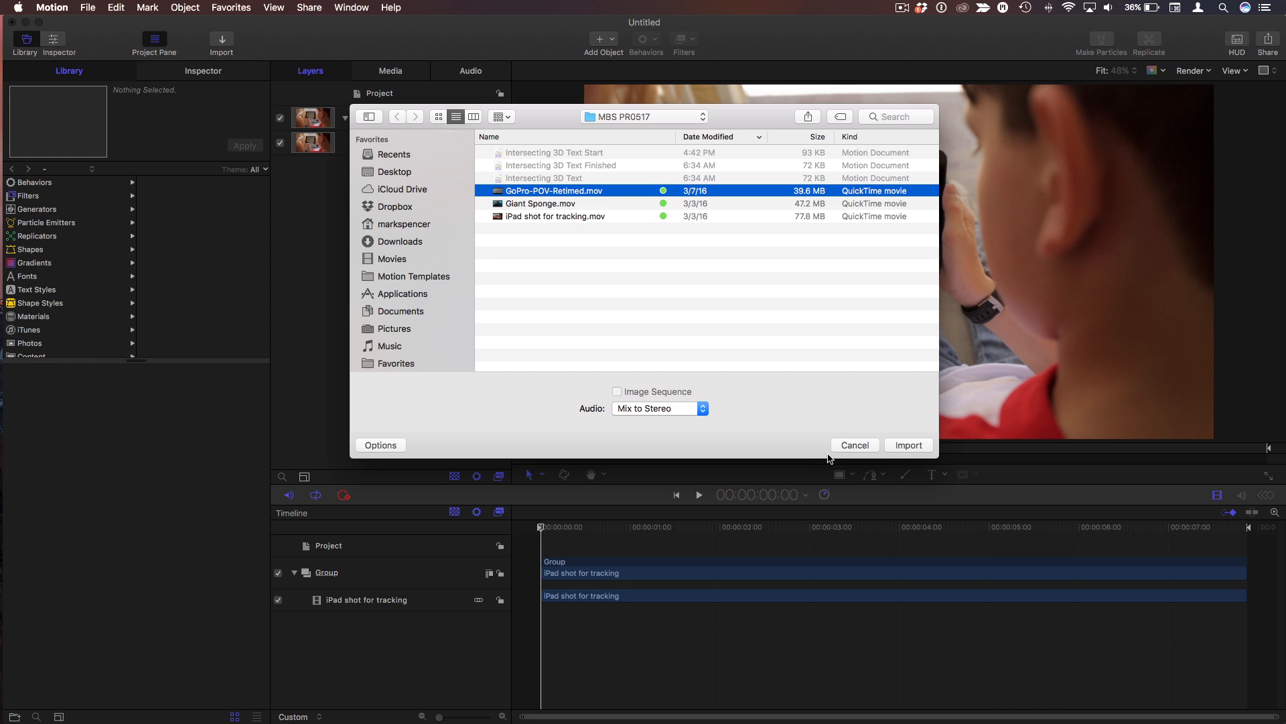
left_click(900, 443)
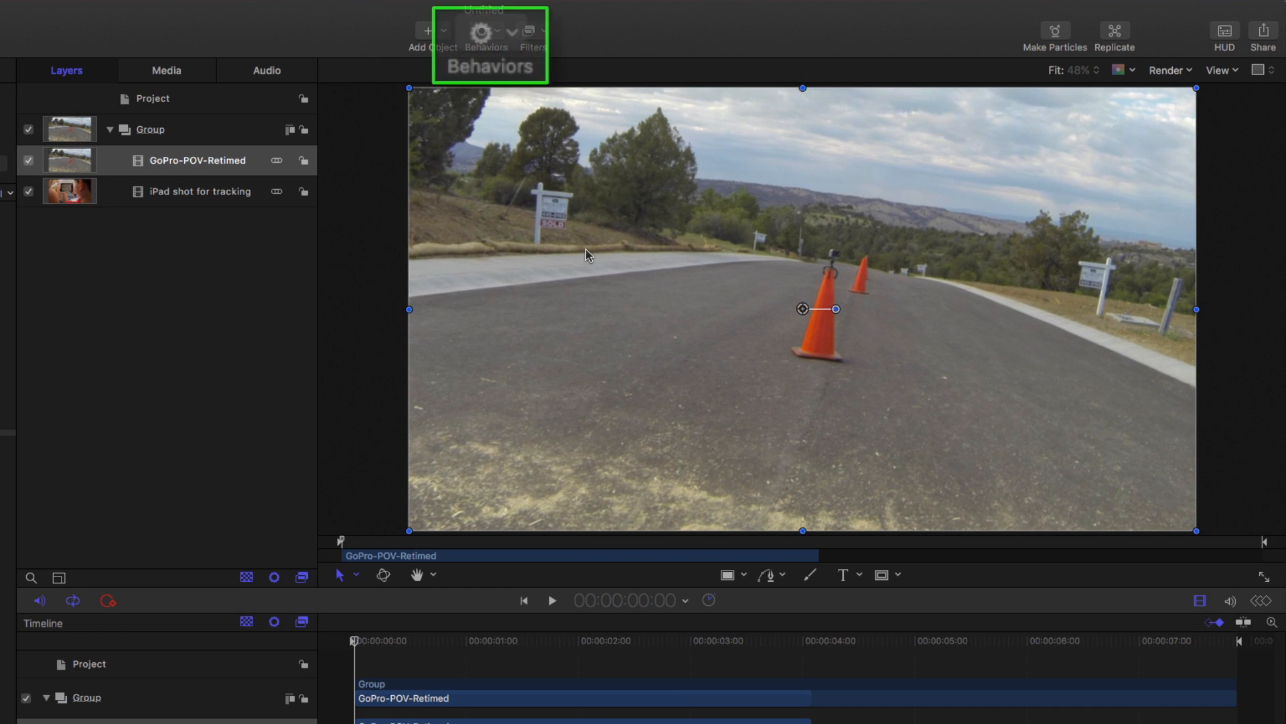
Step: Add a Match Move motion tracking behavior to the GoPro-POV-Retimed clip and show its HUD beside the canvas
left_click(487, 41)
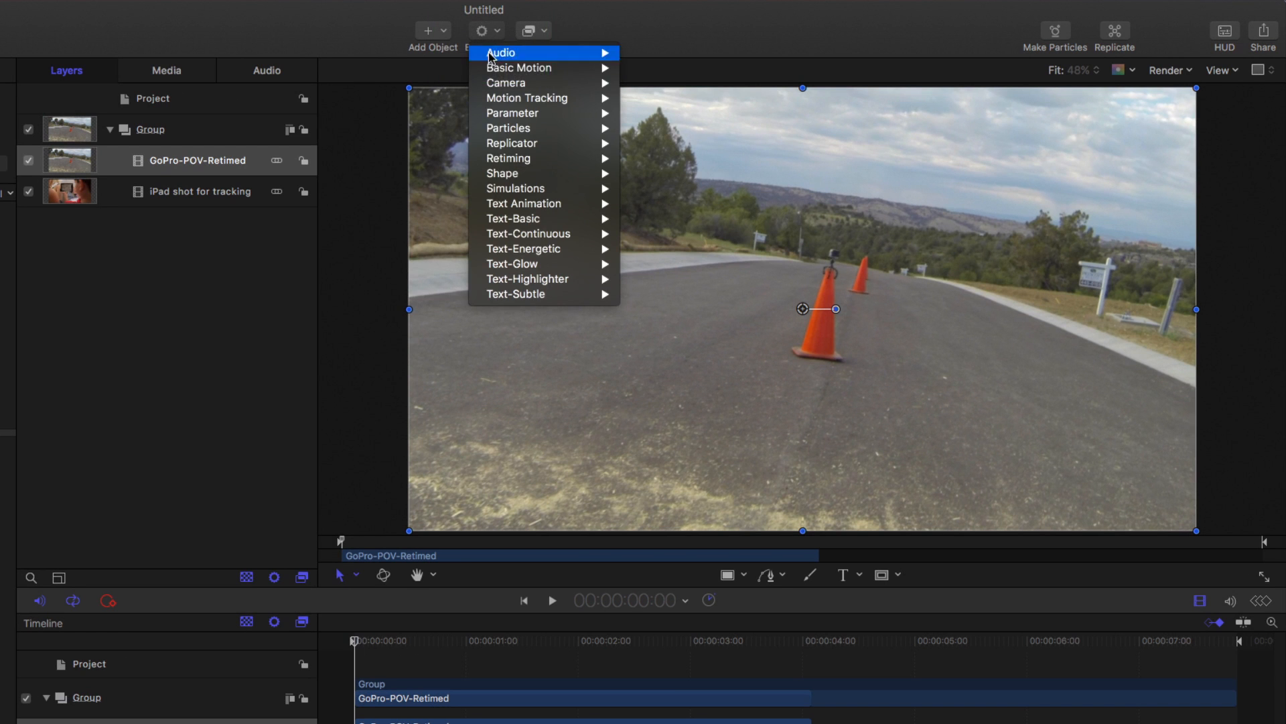
mouse_move(508, 99)
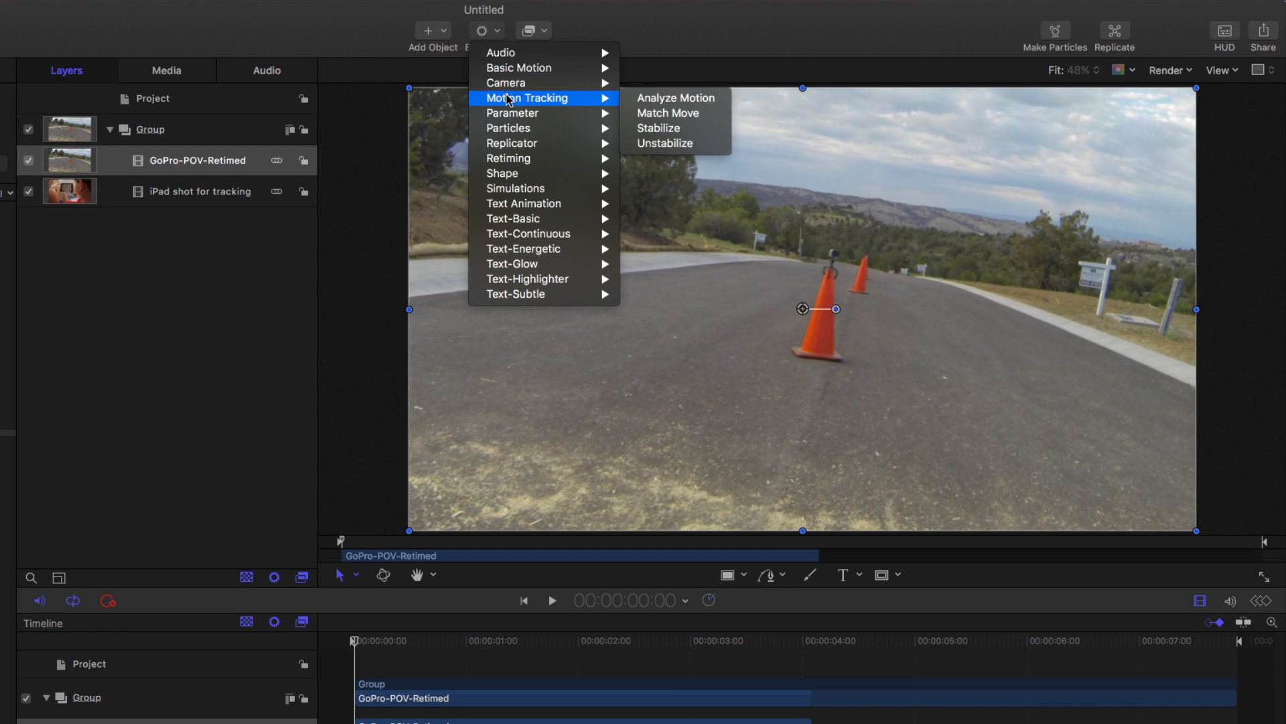
left_click(688, 120)
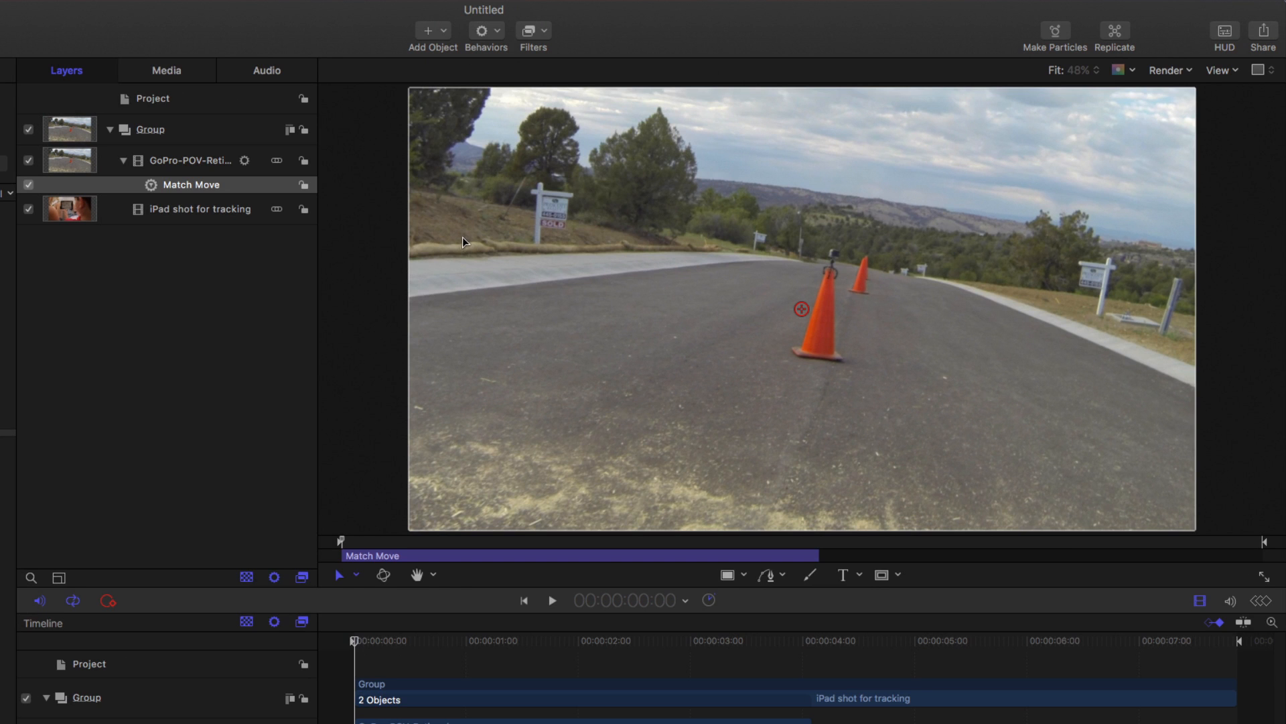
key("F7")
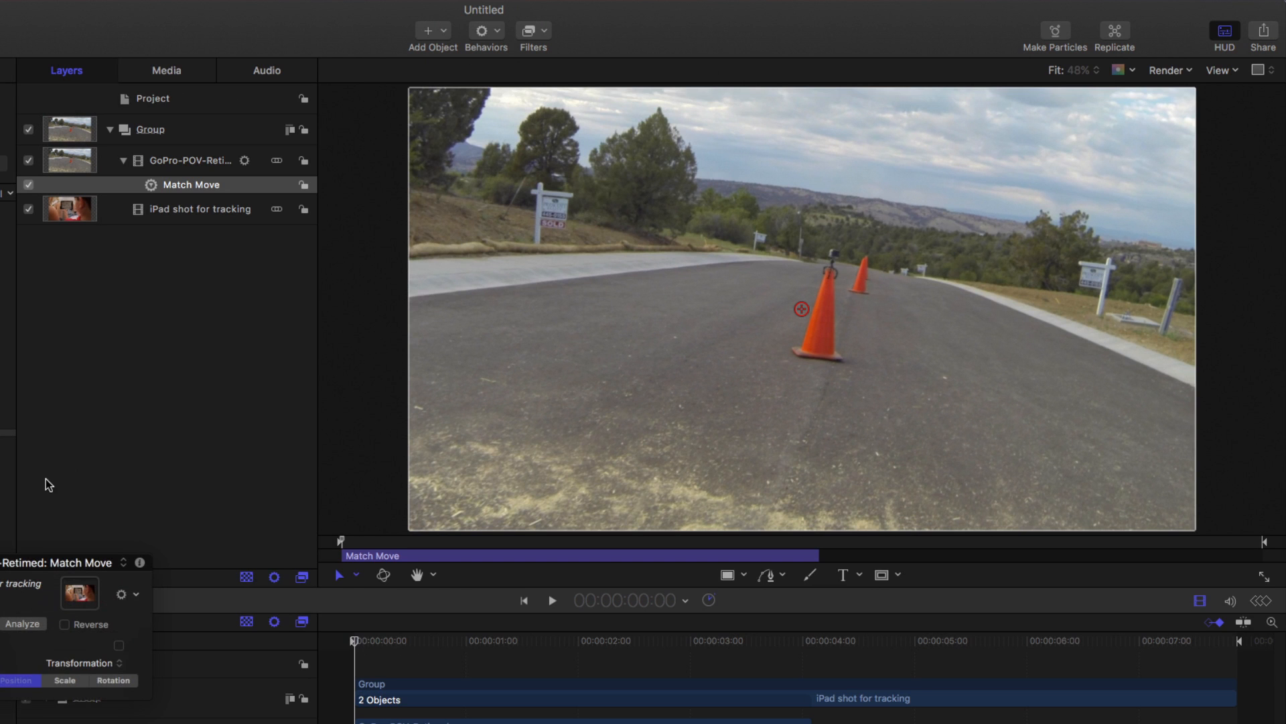
left_click_drag(26, 568, 193, 269)
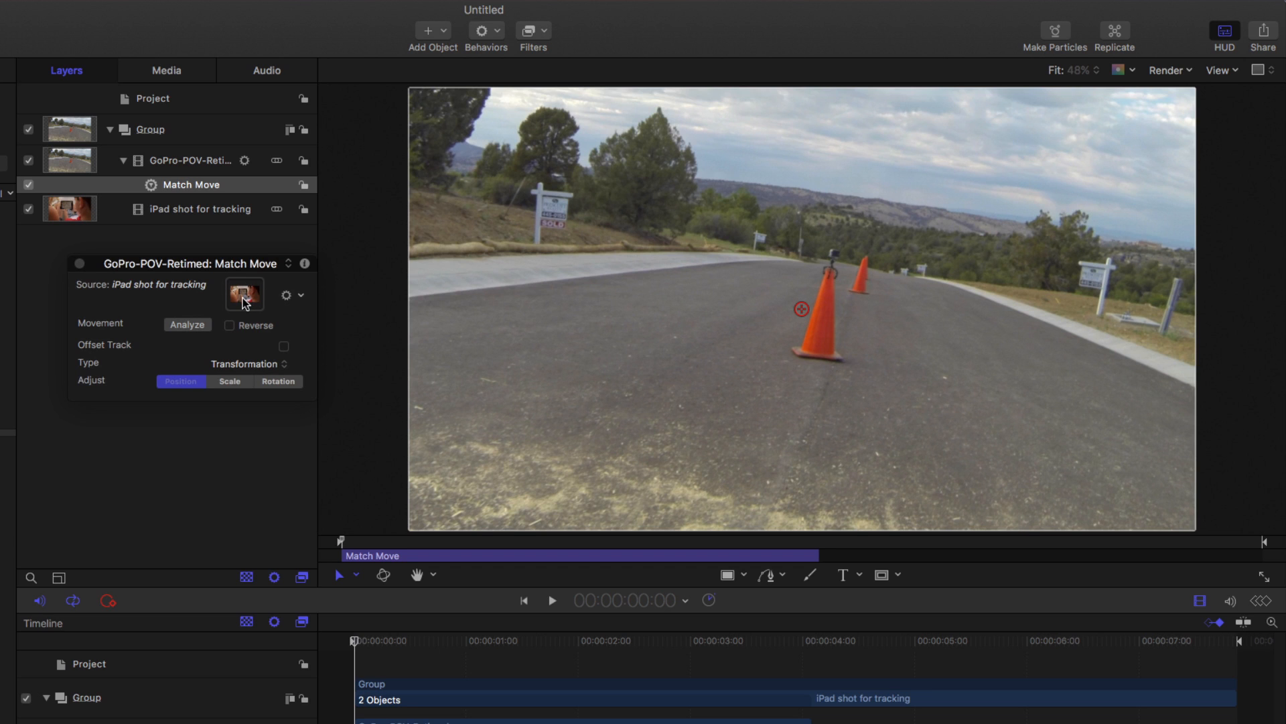
Step: Set the Match Move type to Four Corners and place the clip's four corners on the corners of the iPad screen
left_click(274, 366)
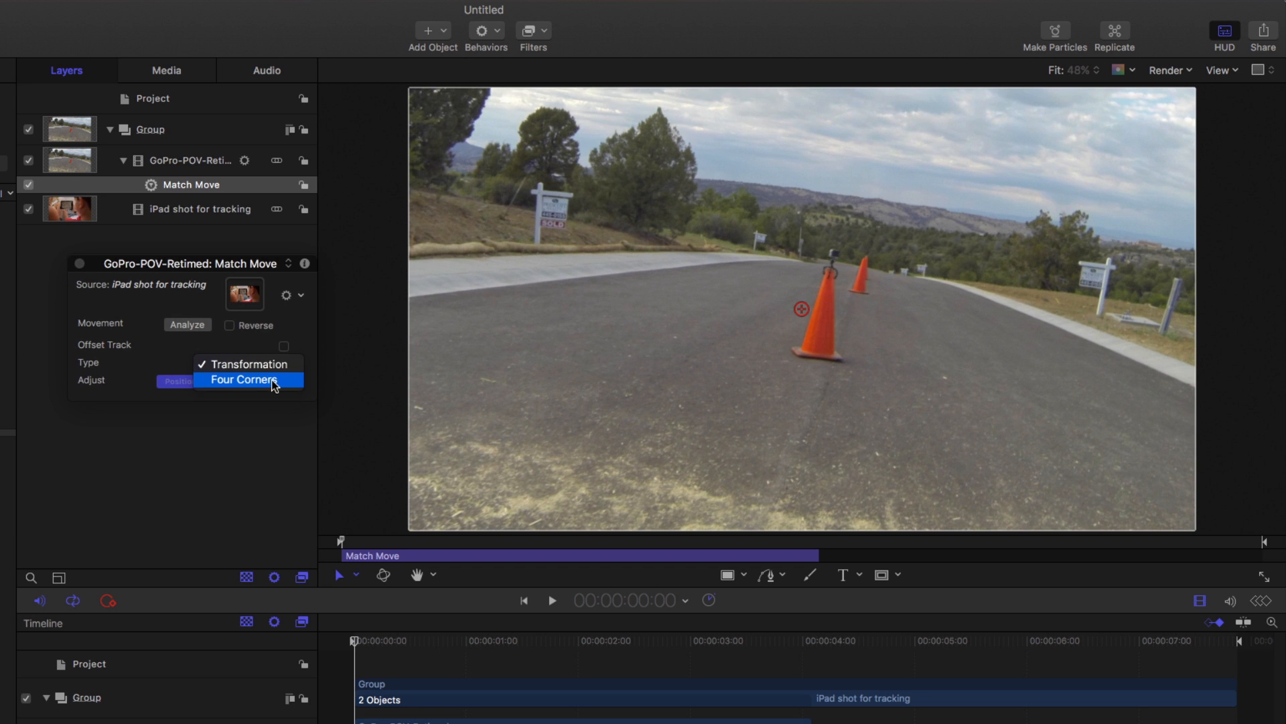
left_click(274, 380)
left_click_drag(408, 91, 653, 171)
left_click_drag(1196, 88, 846, 179)
left_click_drag(1196, 530, 830, 317)
left_click_drag(409, 530, 644, 311)
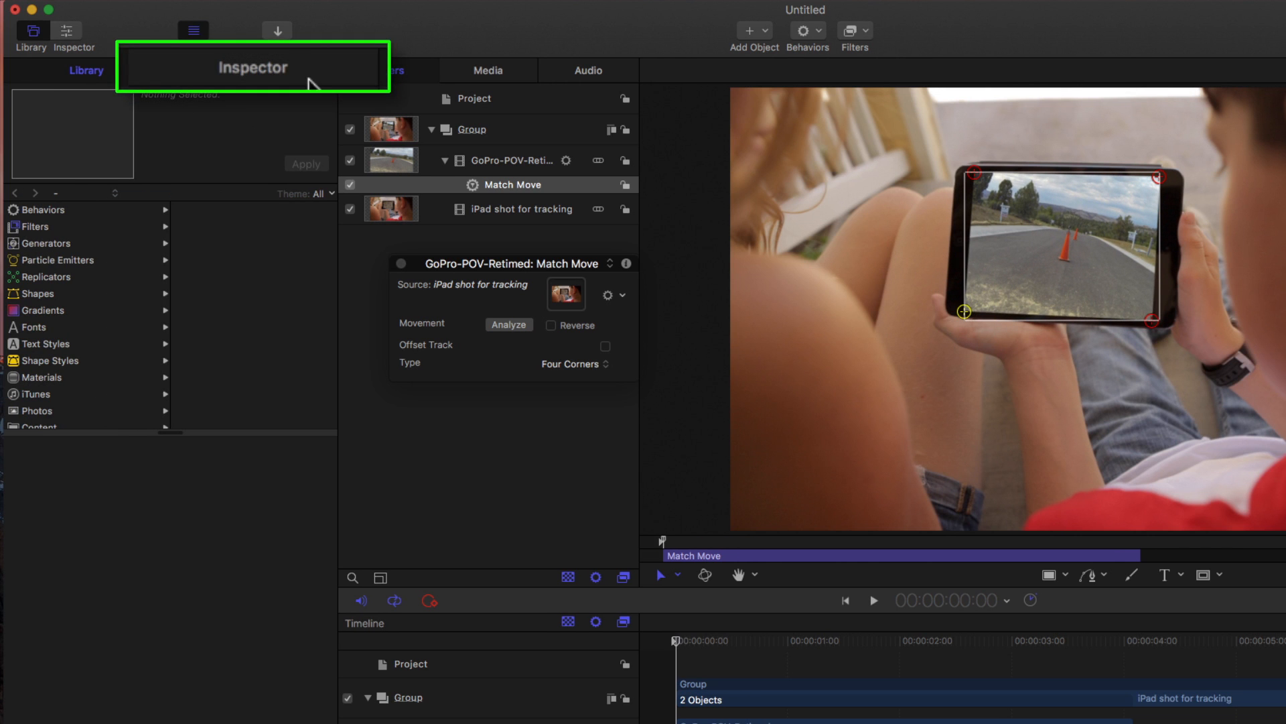
Step: Fine-tune the four corner trackers onto the iPad screen's corners using the tracker preview, and analyze the movement
left_click(275, 73)
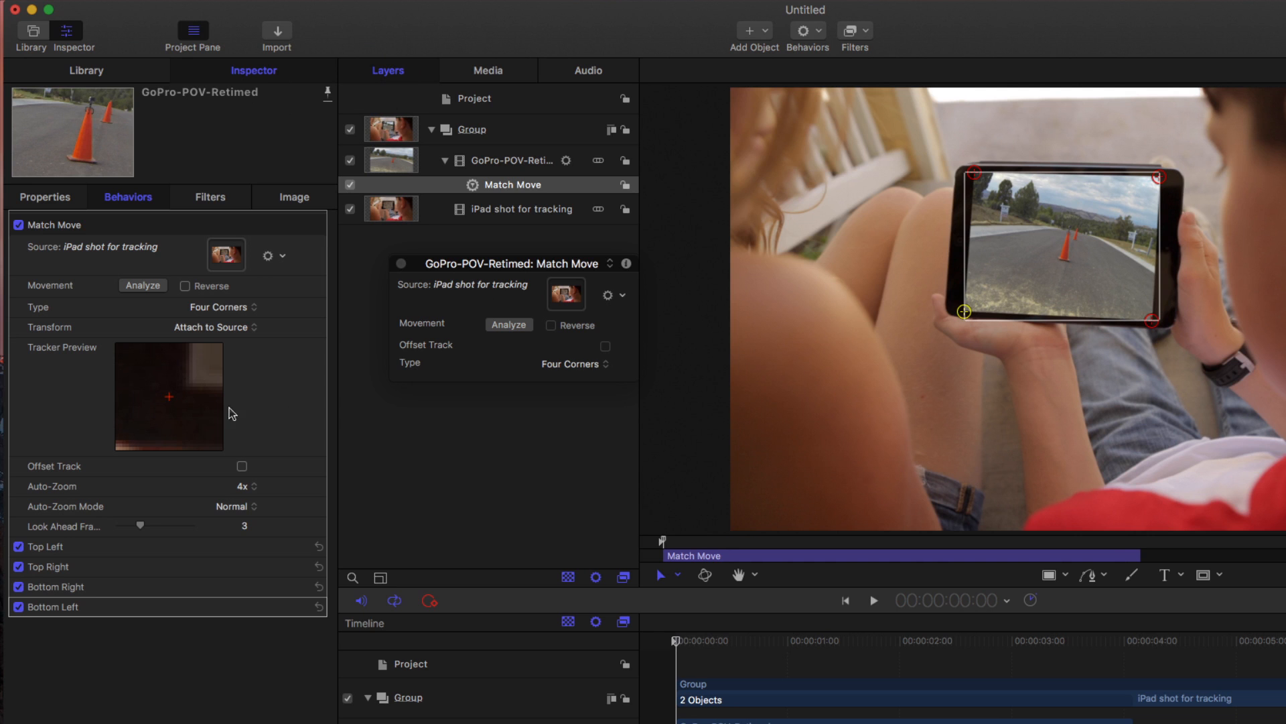
left_click_drag(171, 412, 161, 416)
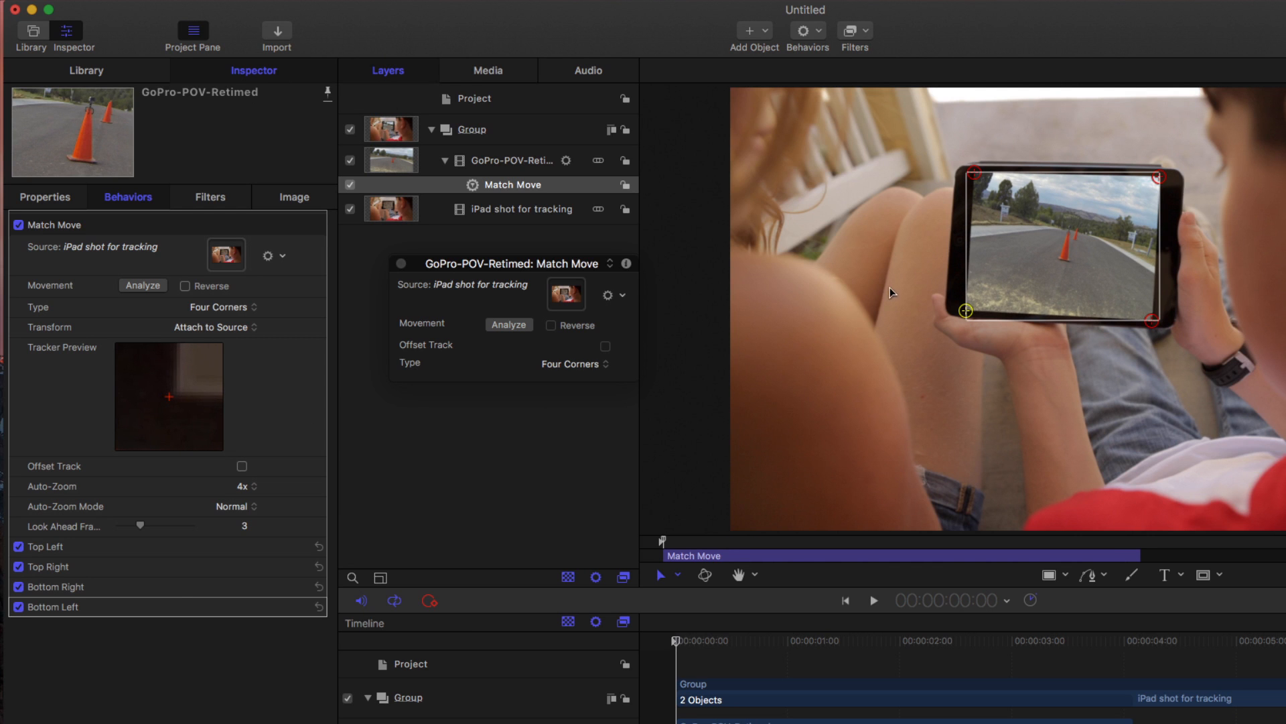
left_click(973, 174)
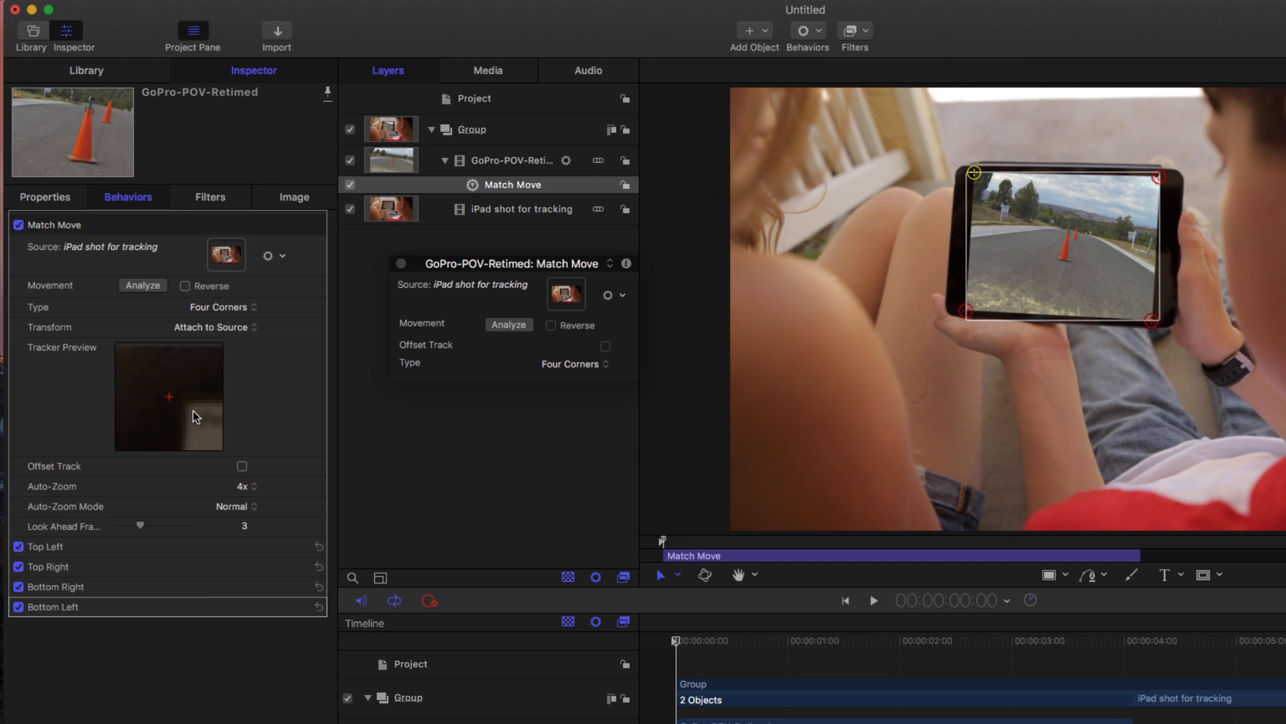
left_click_drag(195, 416, 181, 415)
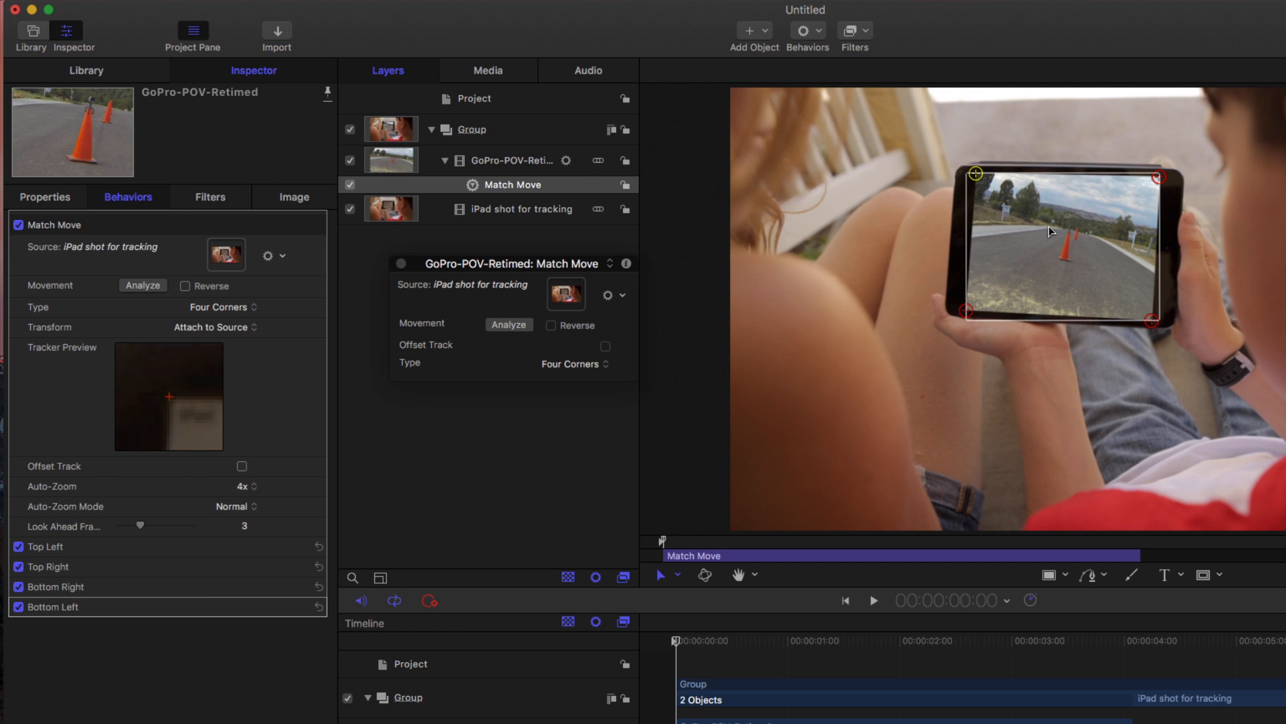
left_click(1158, 177)
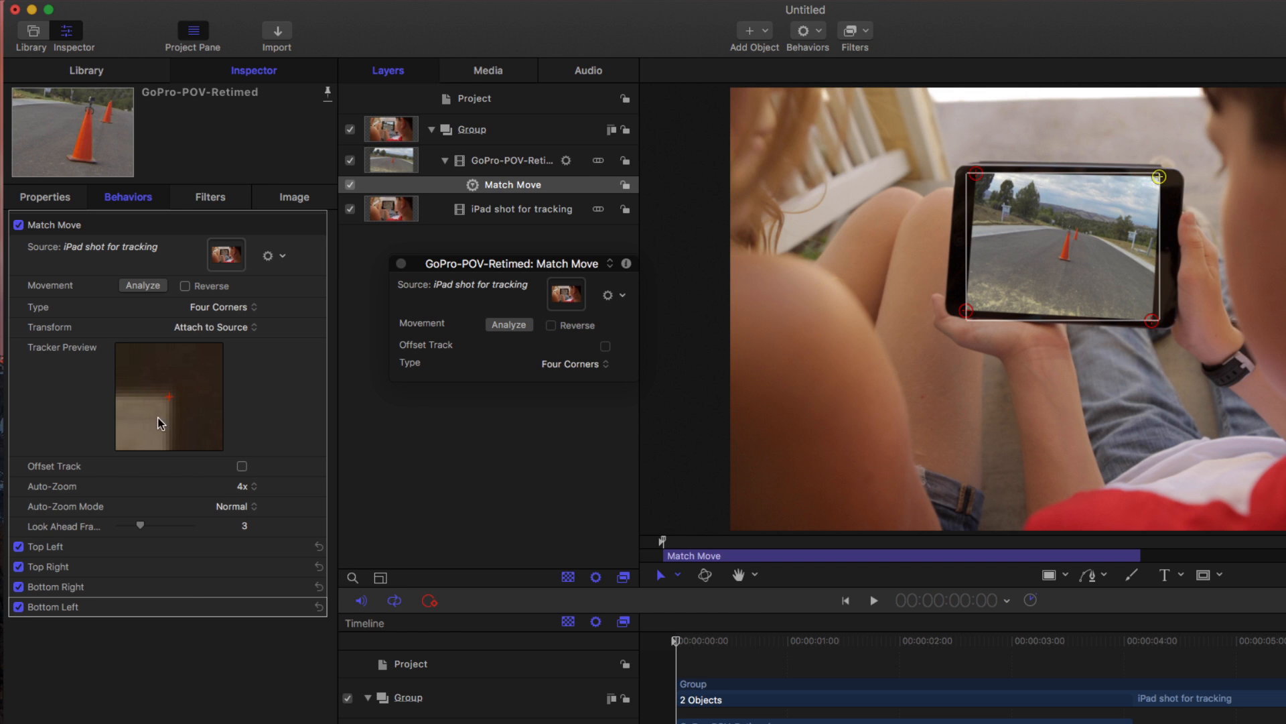
left_click_drag(158, 418, 156, 423)
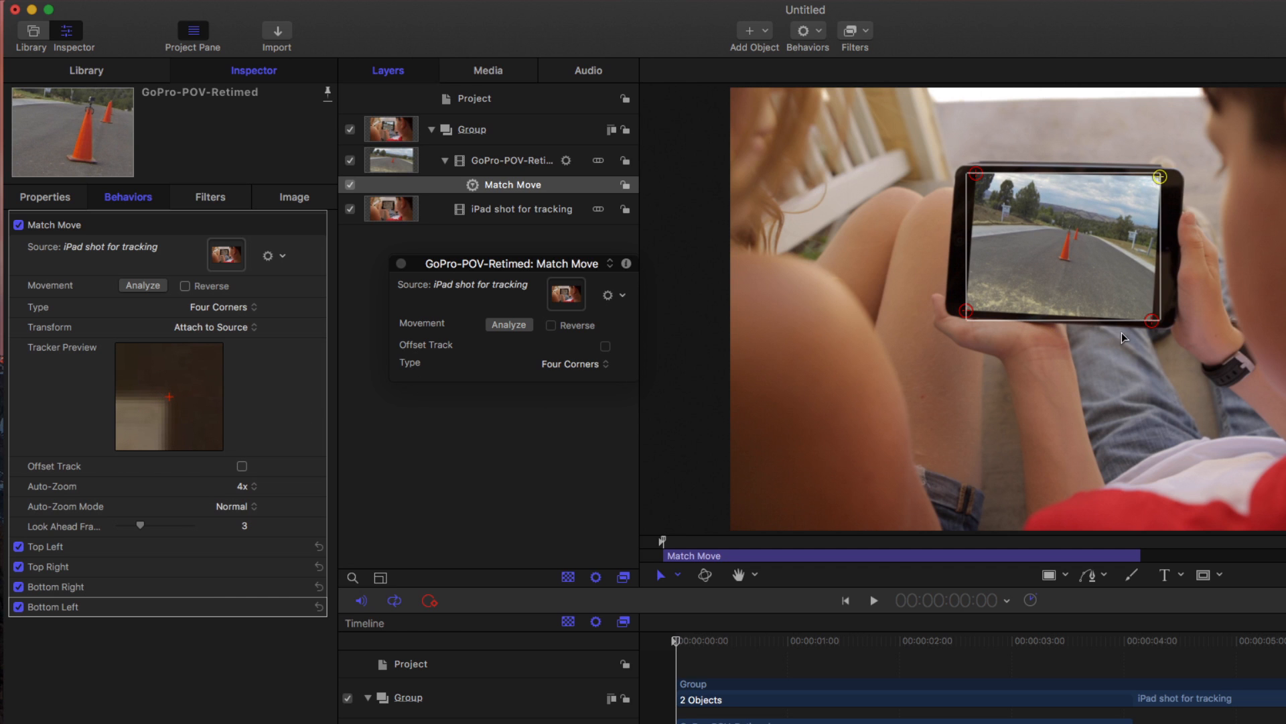
left_click(1152, 321)
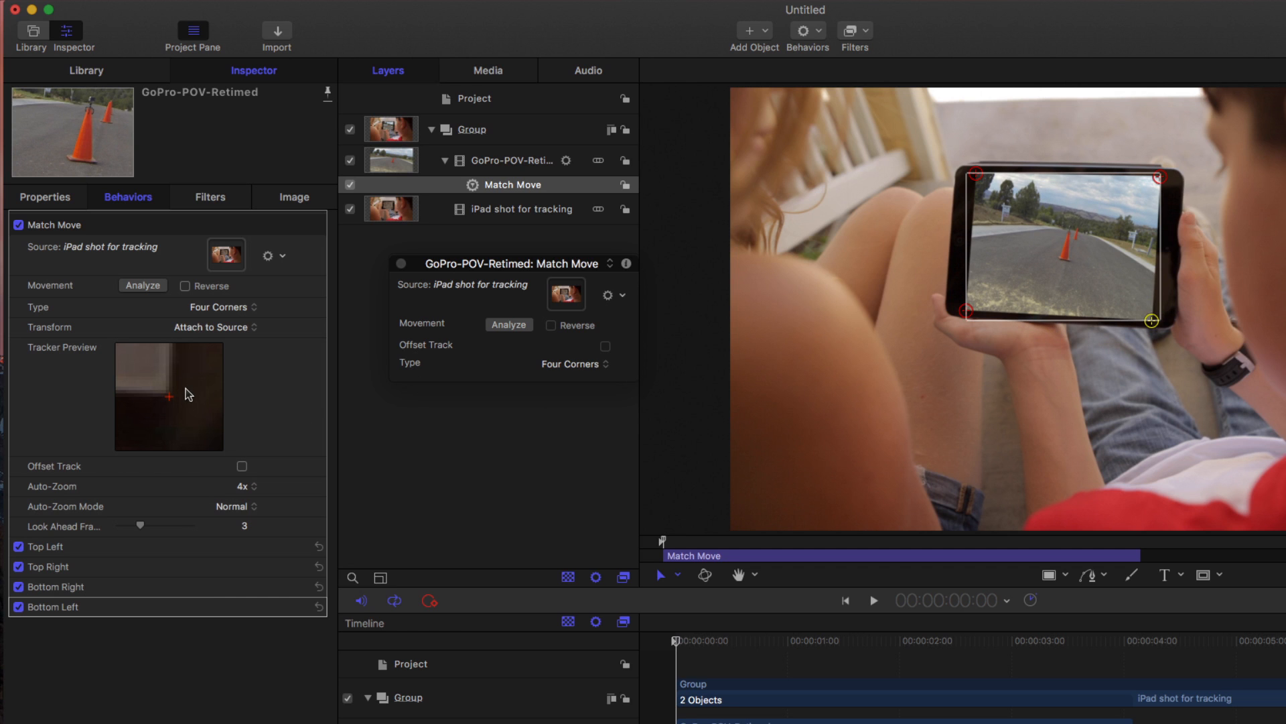
left_click_drag(188, 395, 191, 398)
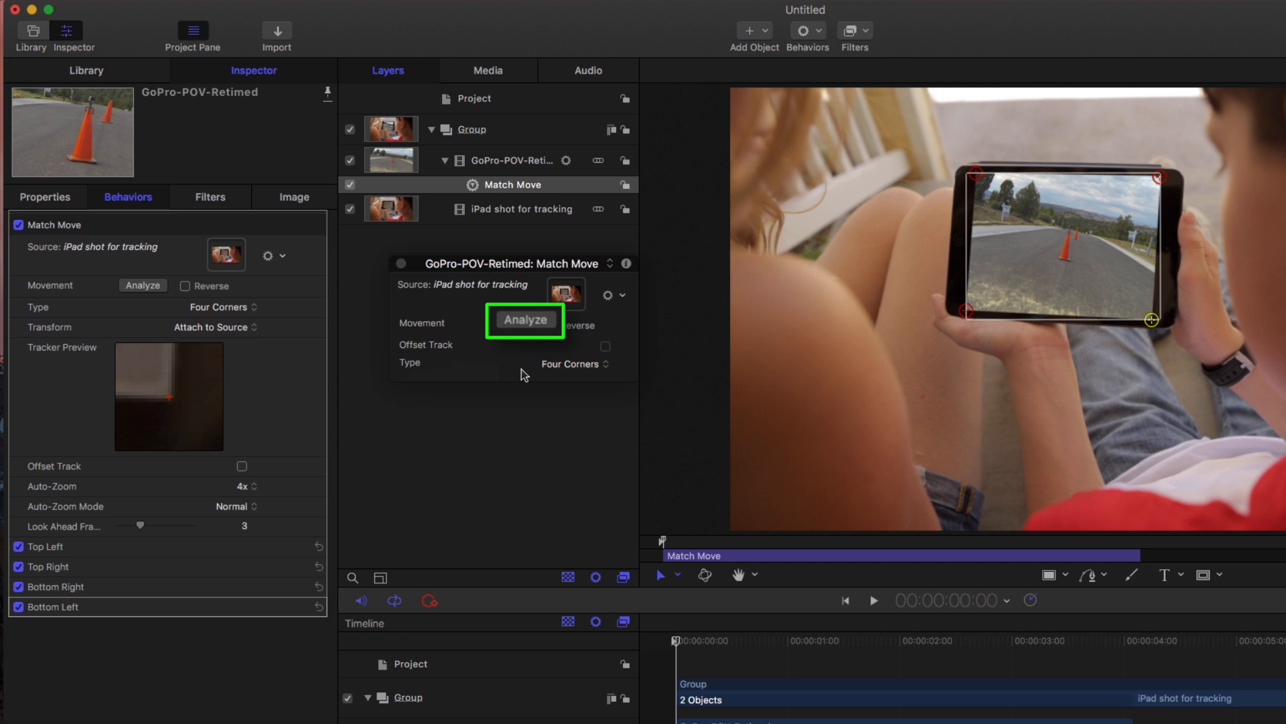
left_click(529, 322)
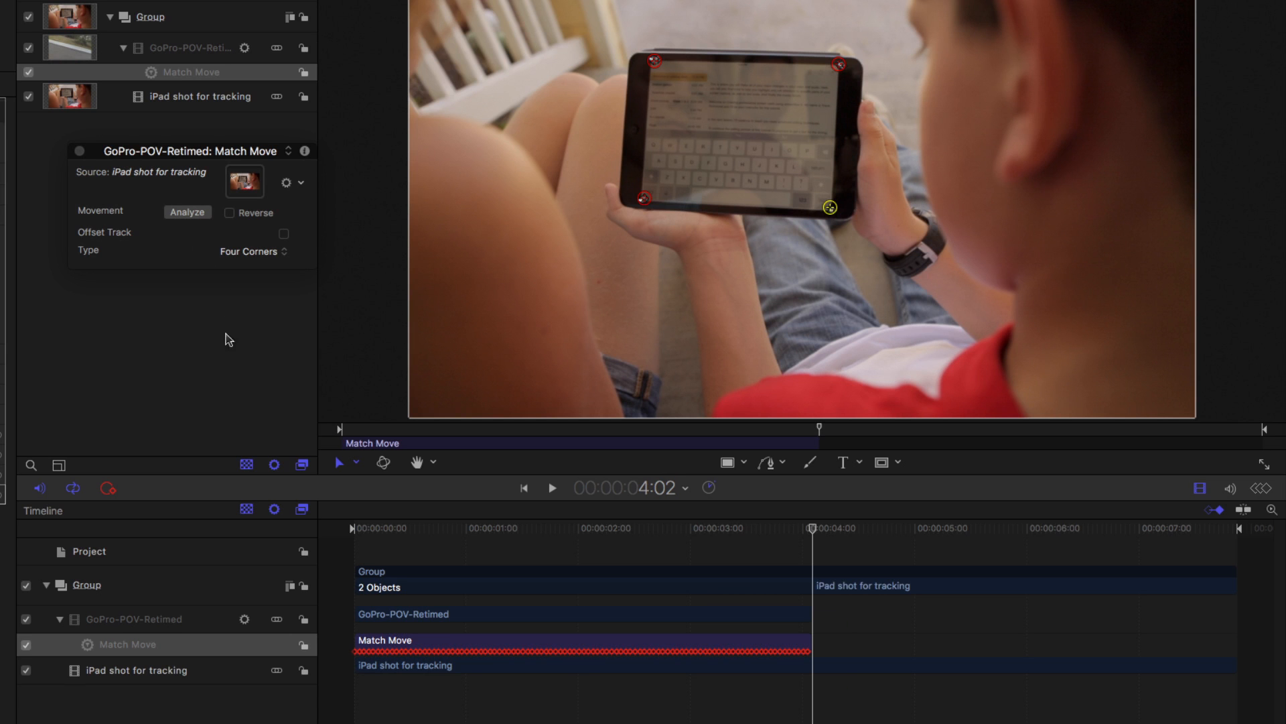
Step: Set the project's play range out point at 3:22 and return the playhead to the start
left_click(215, 352)
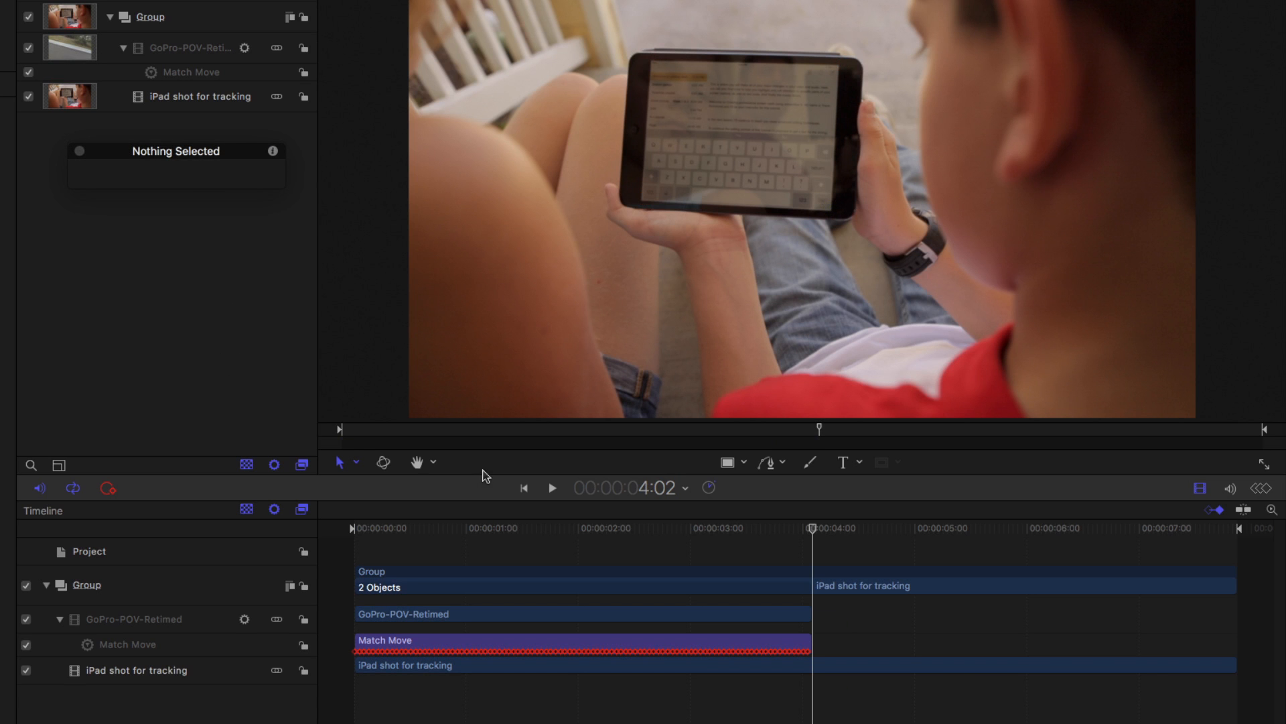
left_click_drag(809, 533, 794, 534)
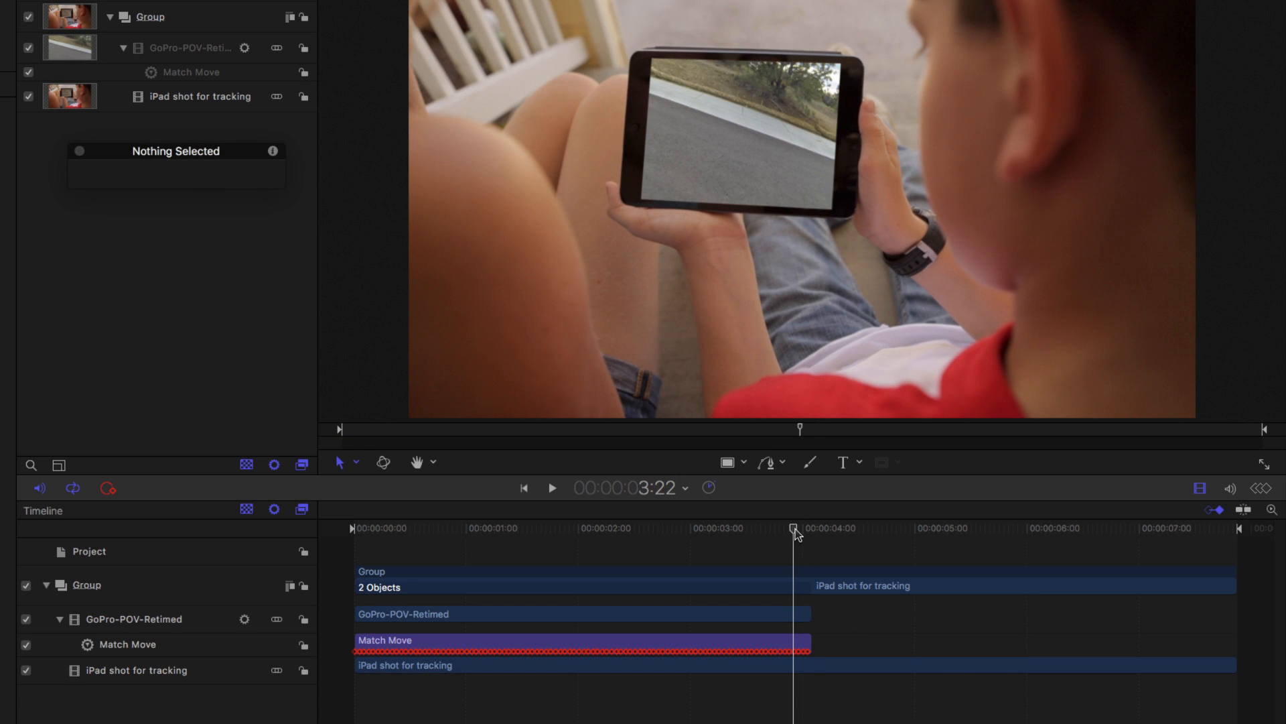
key("alt+super+o")
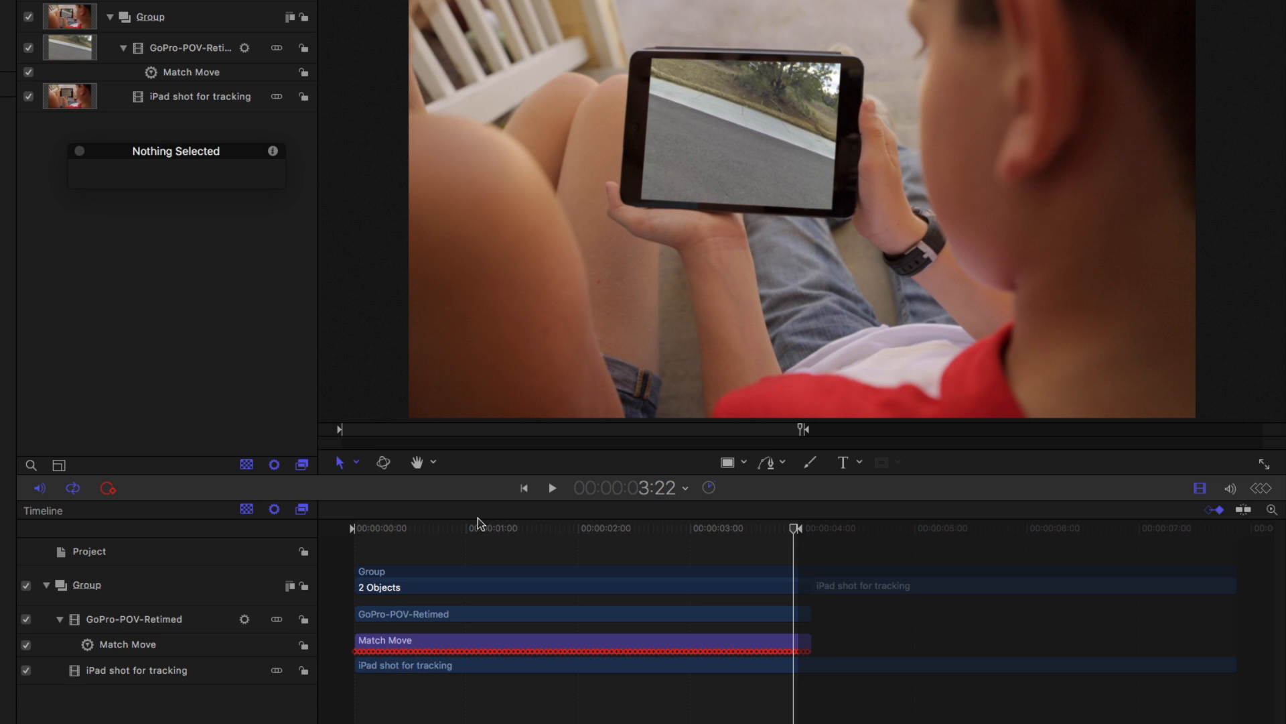
left_click_drag(466, 530, 350, 522)
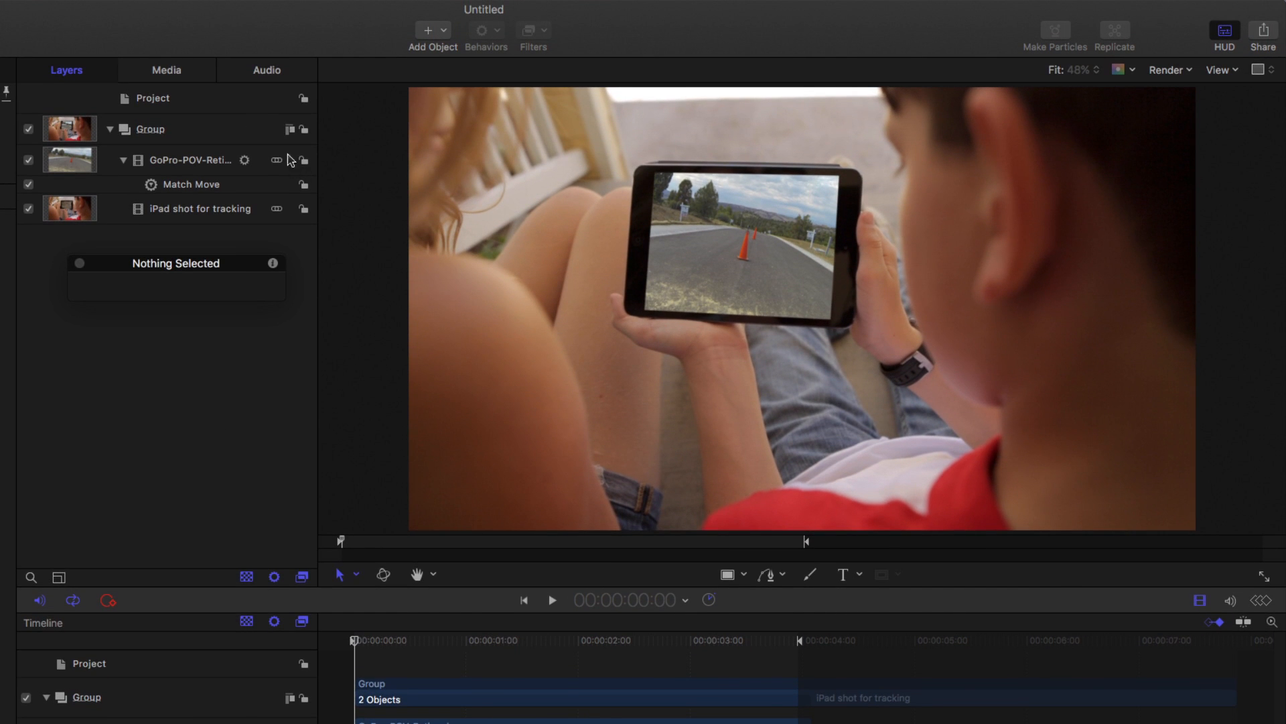
Step: Delete the audio track of iPad shot for tracking and play back the tracked composite
left_click(266, 72)
left_click(164, 173)
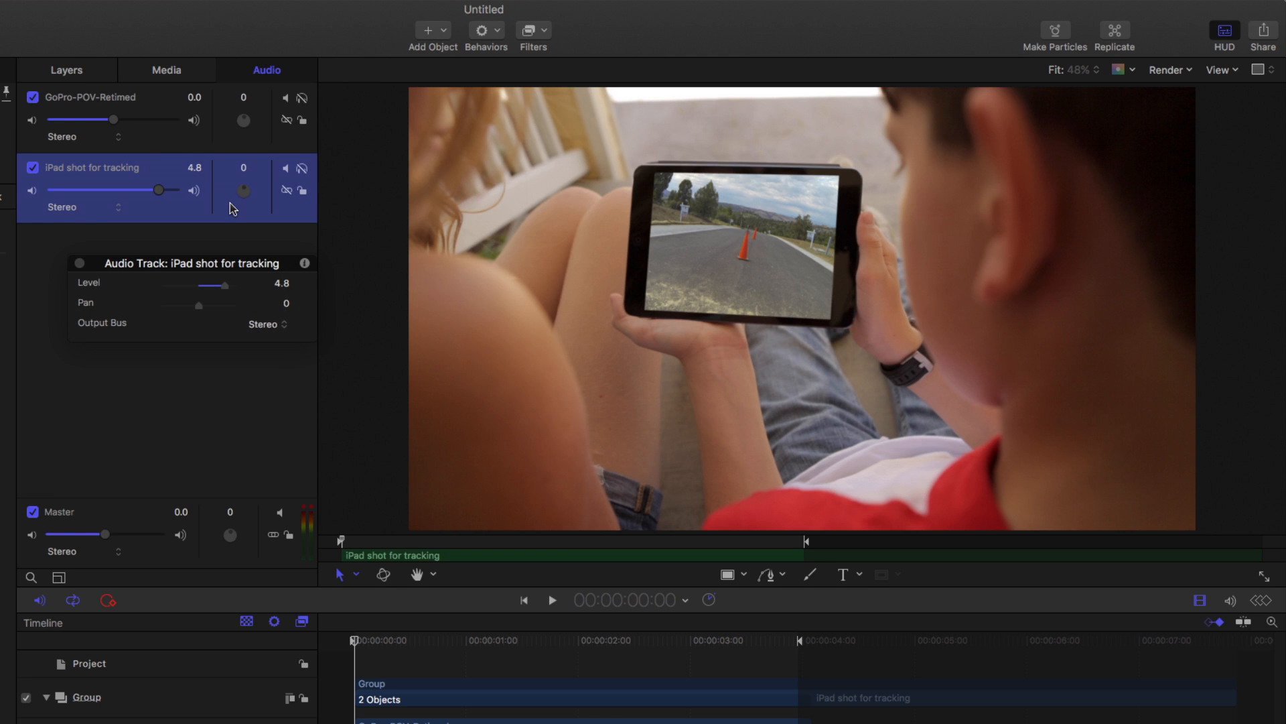
key("Delete")
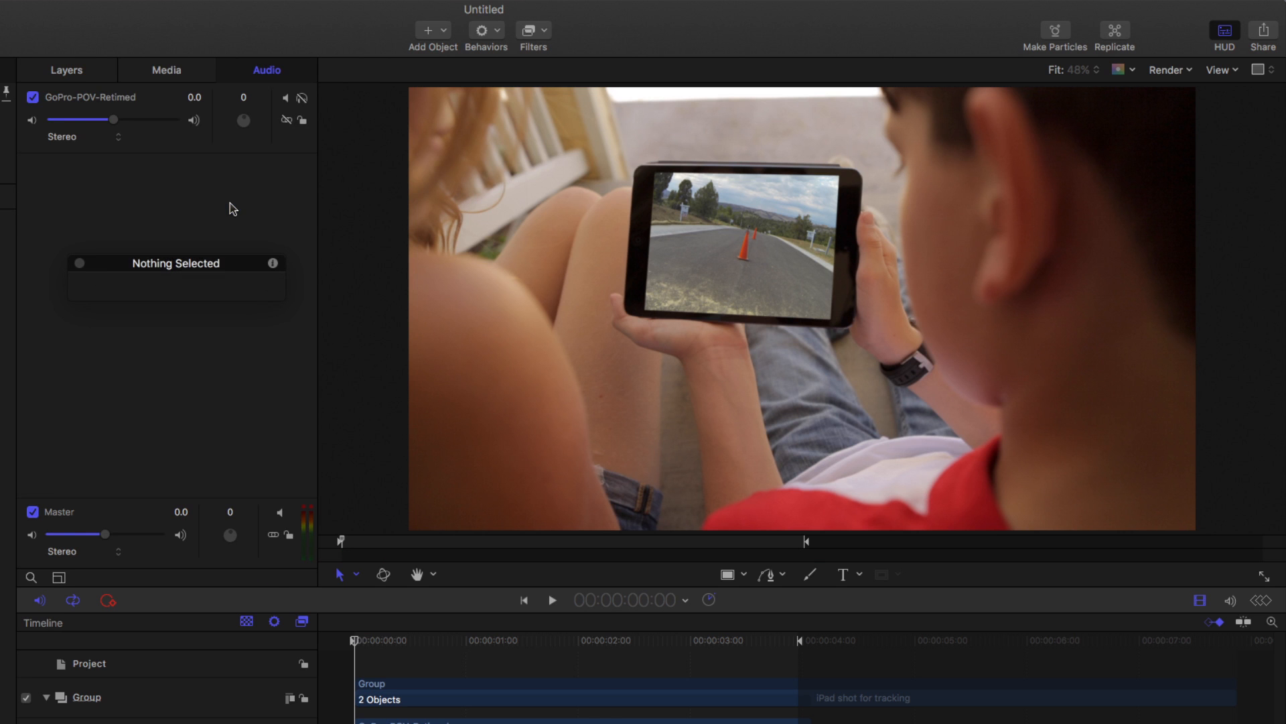
left_click(92, 79)
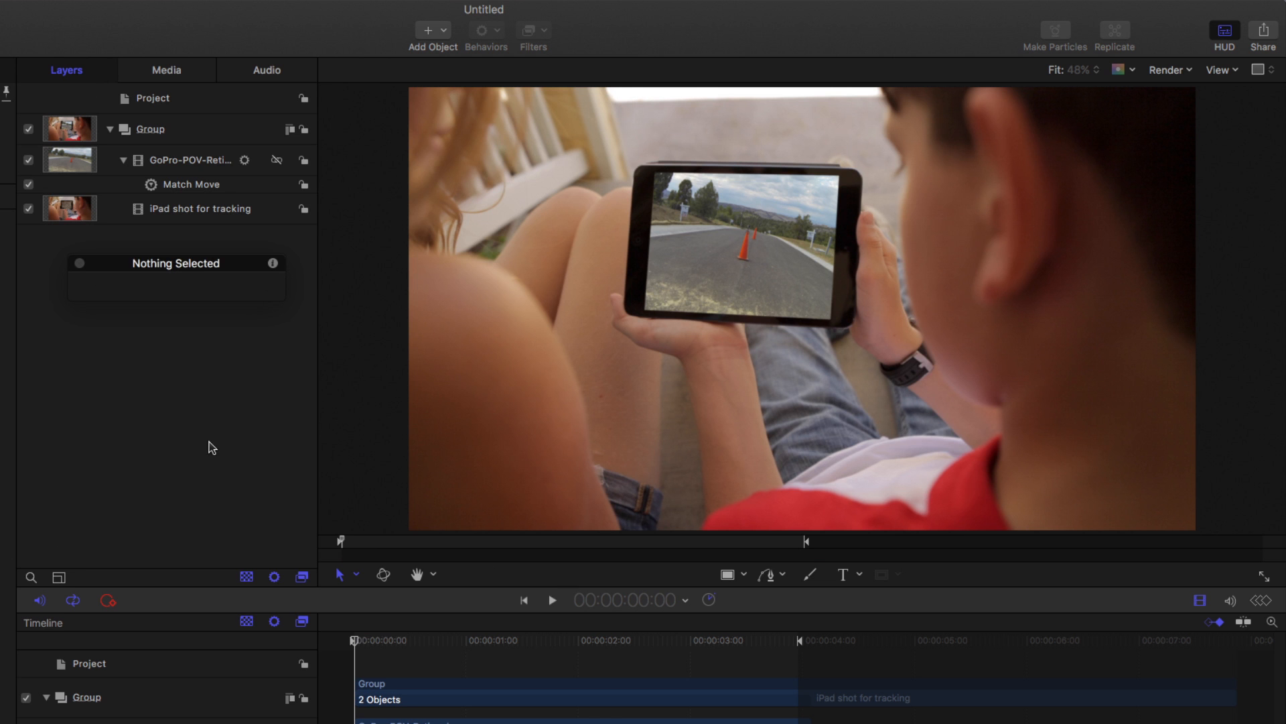
key("space")
left_click_drag(378, 646, 349, 644)
Step: Switch to Finder and preview Giant Sponge.mov from the MBS PR0517 folder
key("super+Tab")
key("super+Tab")
key("super+Tab")
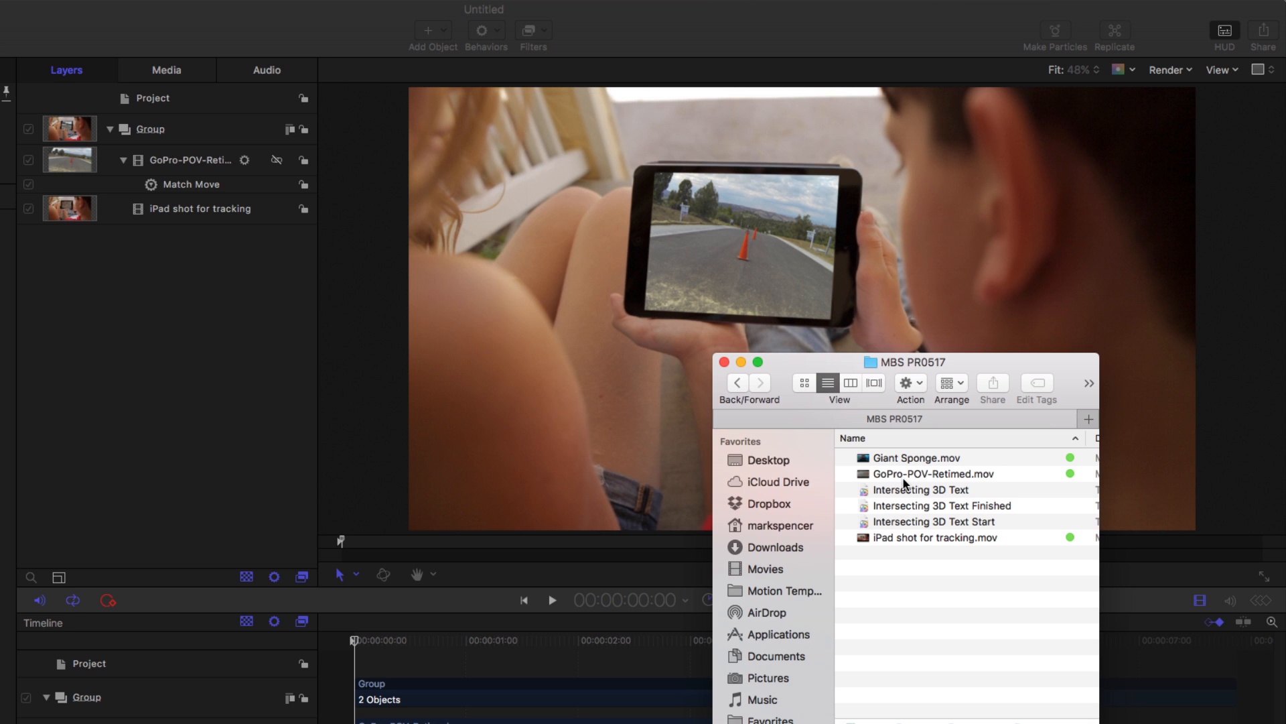
left_click(895, 458)
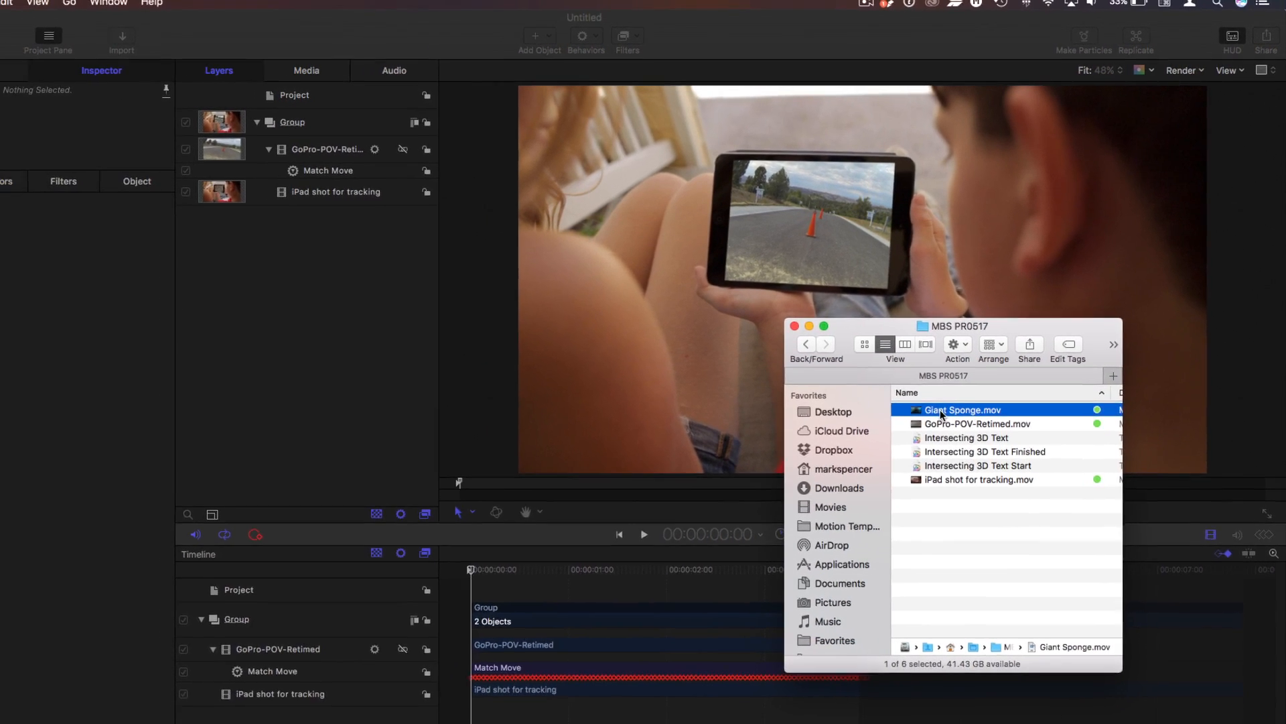
key("space")
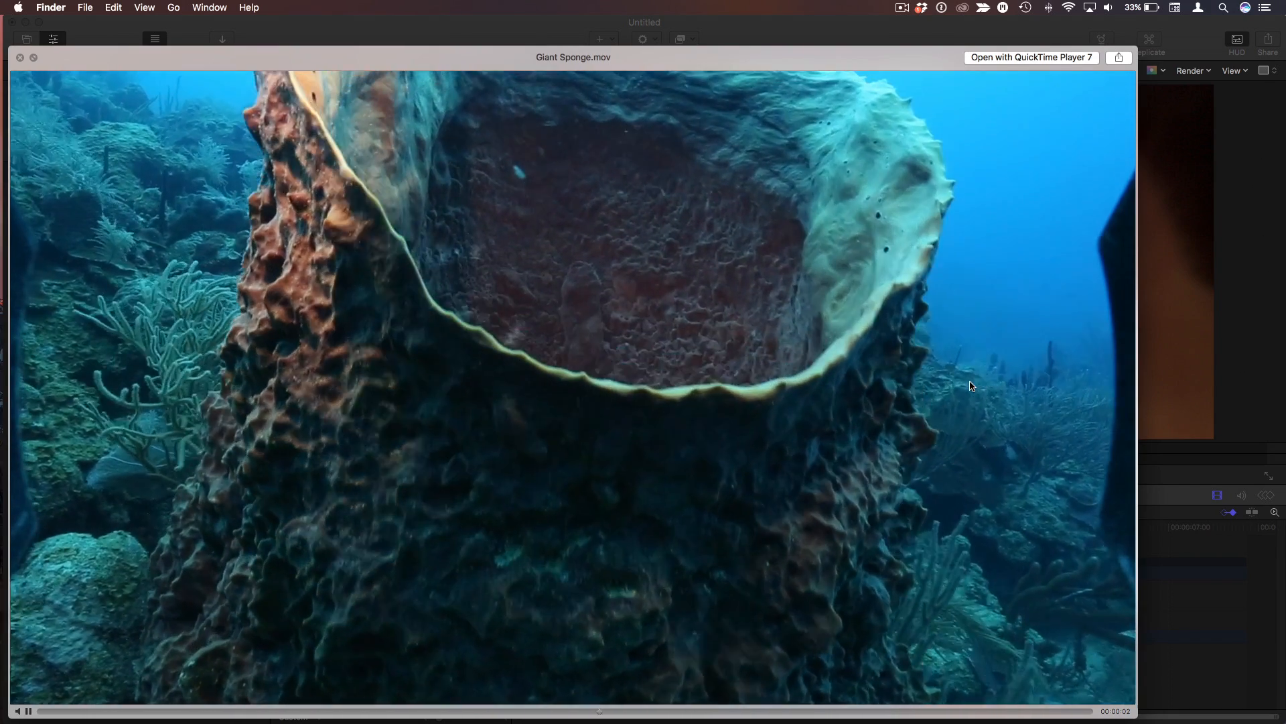
key("space")
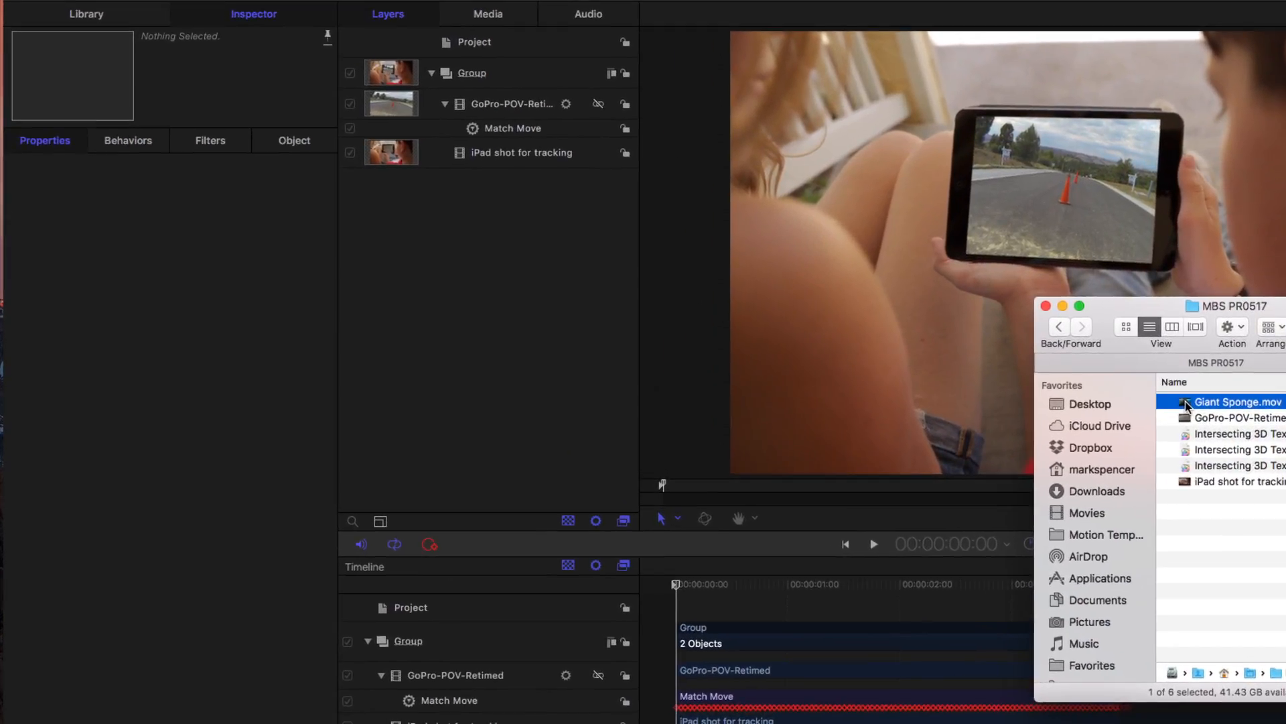
Step: Replace the GoPro-POV-Retimed media with Giant Sponge.mov, keeping its Match Move behavior, and scrub through the result
left_click_drag(978, 384, 483, 324)
left_click_drag(586, 333, 507, 110)
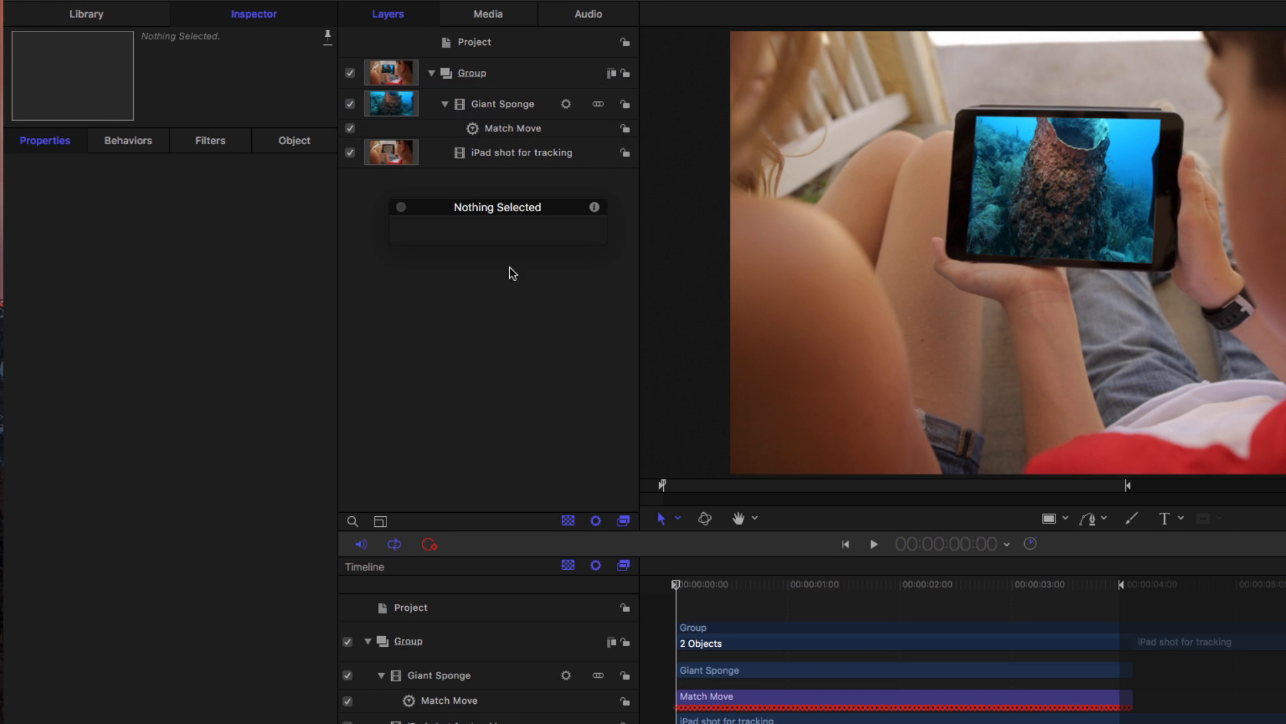
left_click_drag(677, 487, 1074, 488)
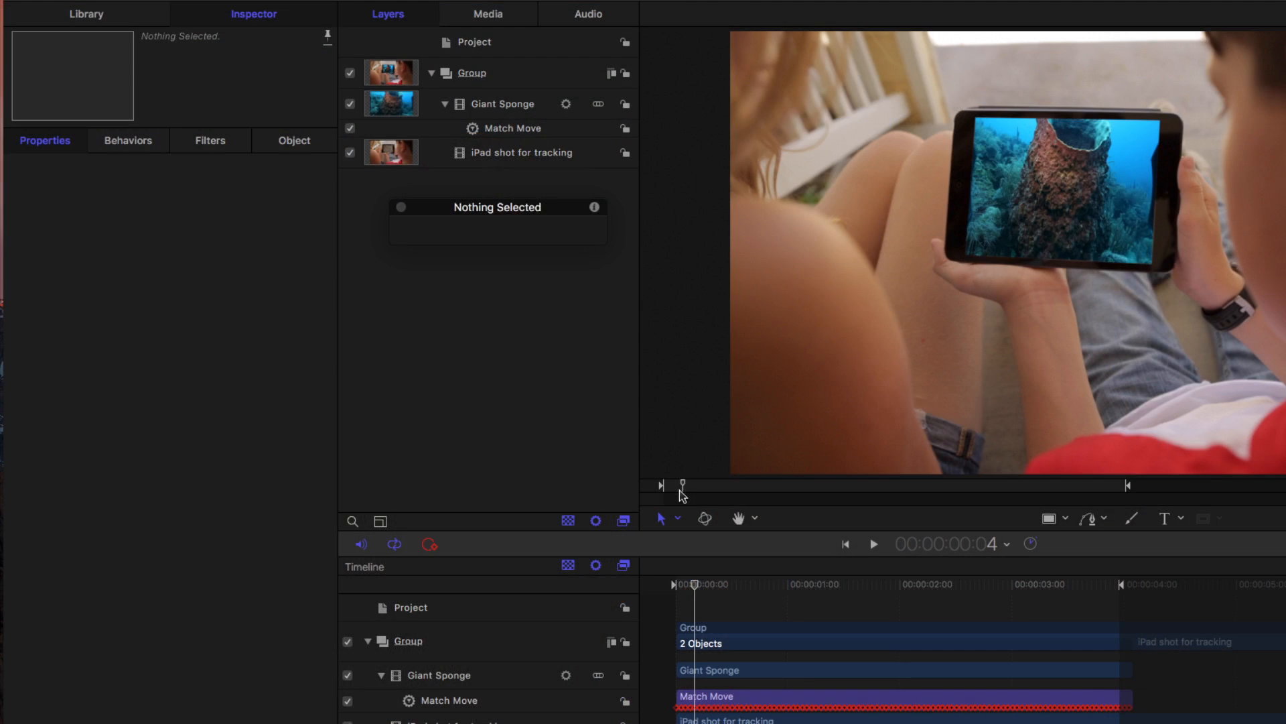
Step: Turn the Giant Sponge layer into a drop zone and clear its source media
left_click(504, 110)
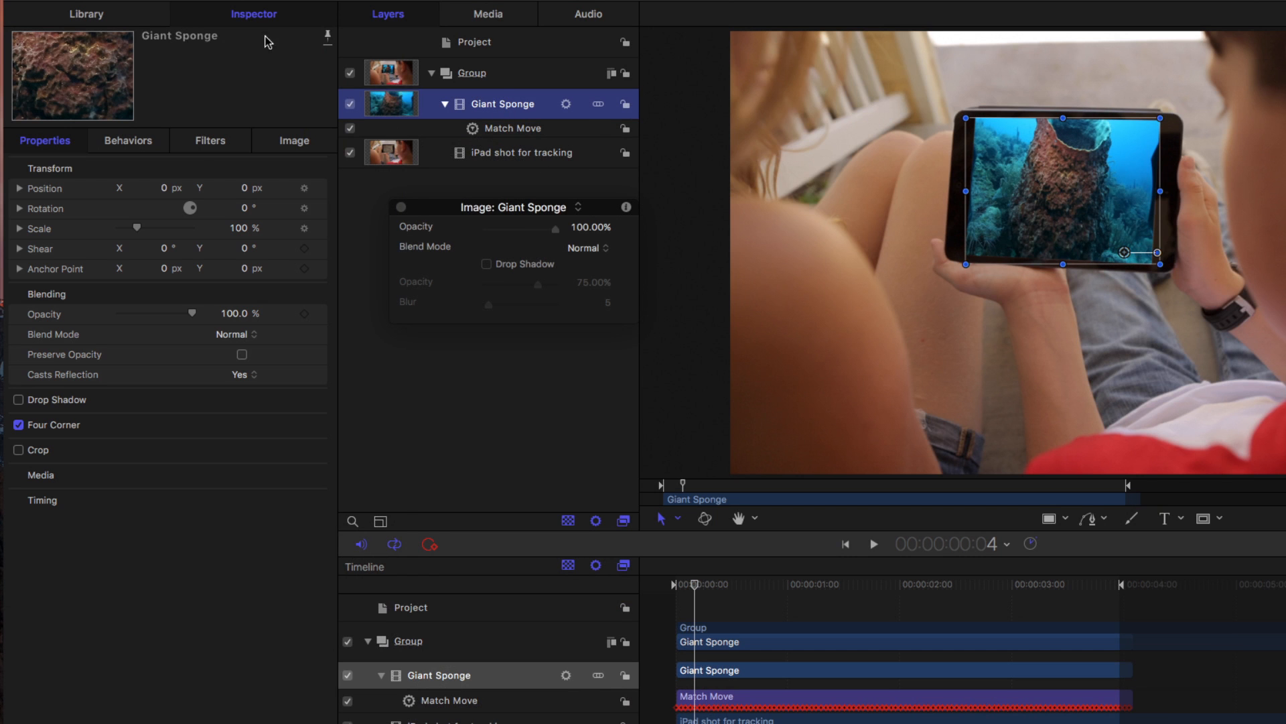
left_click(277, 143)
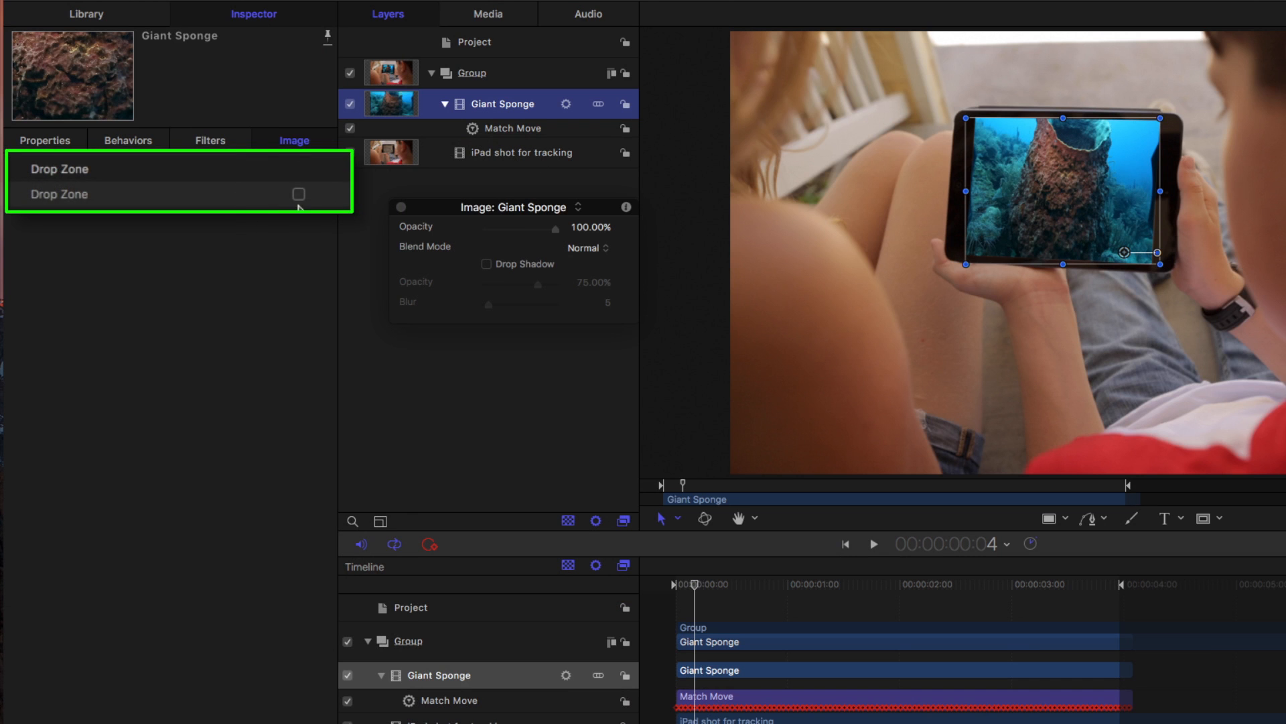
left_click(242, 189)
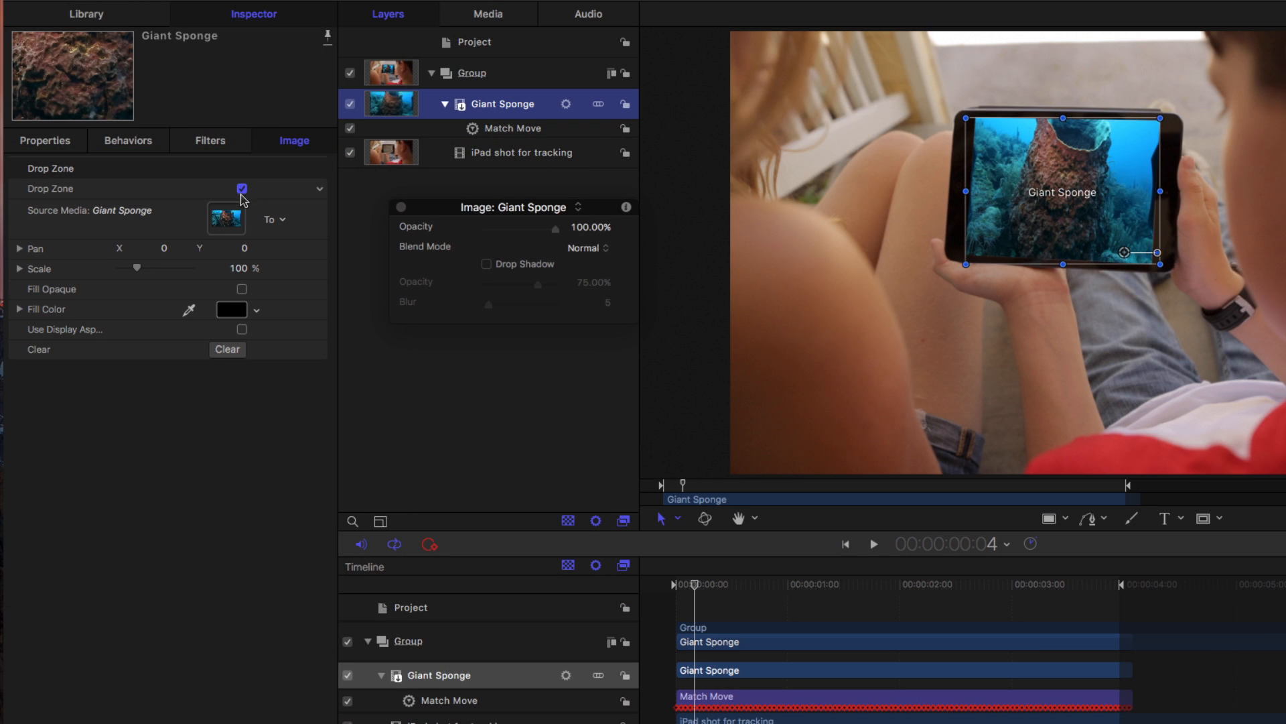
left_click(227, 349)
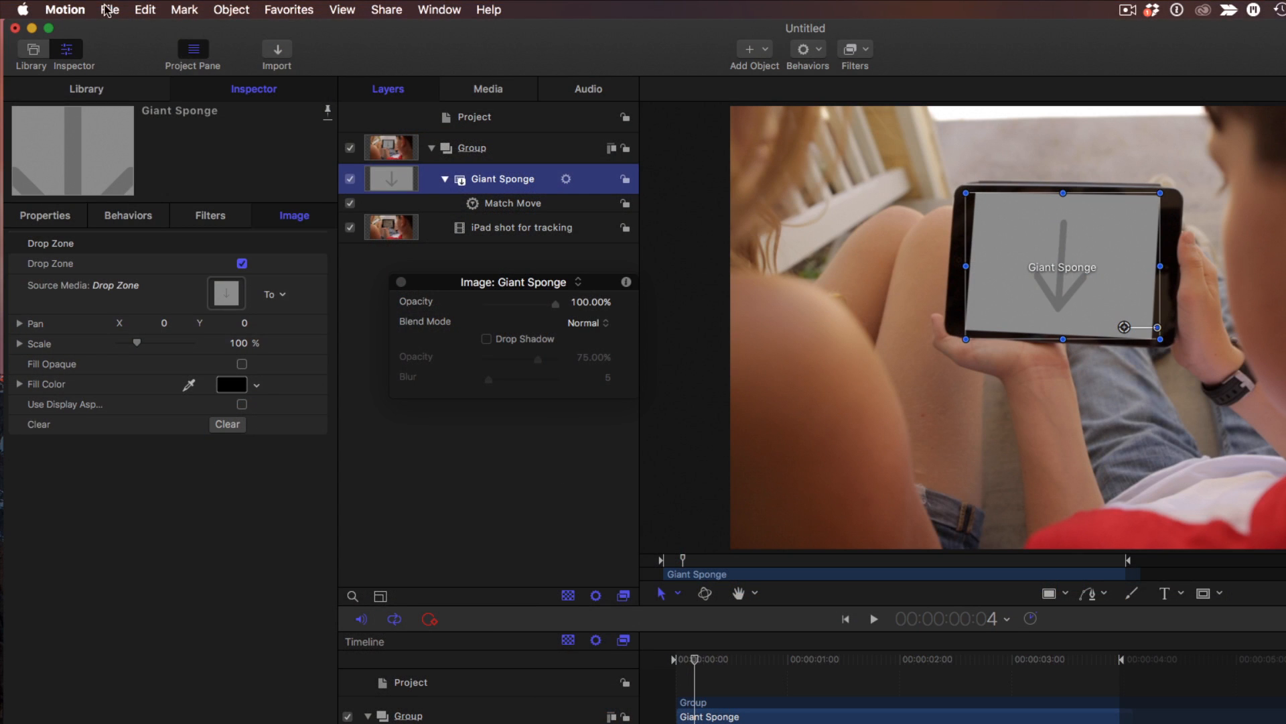
Step: Publish the project as a Final Cut generator named "iPad tracked" in the My Templates category
left_click(107, 10)
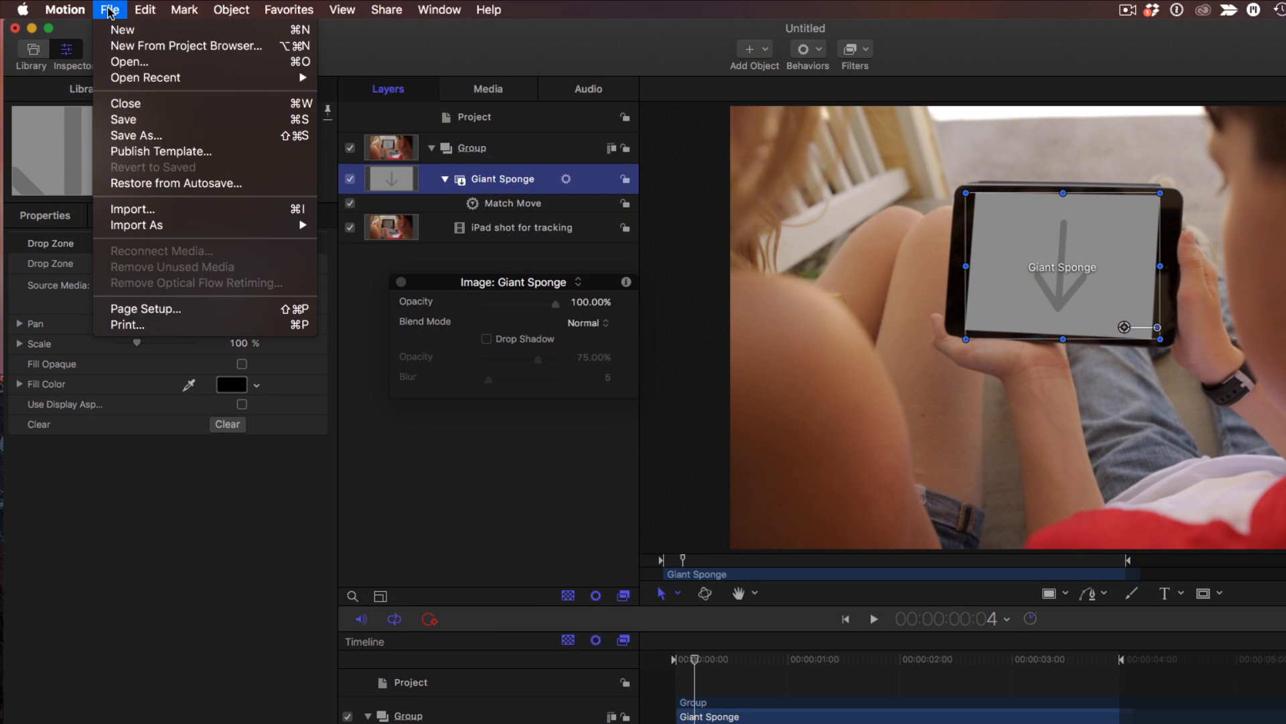
left_click(245, 152)
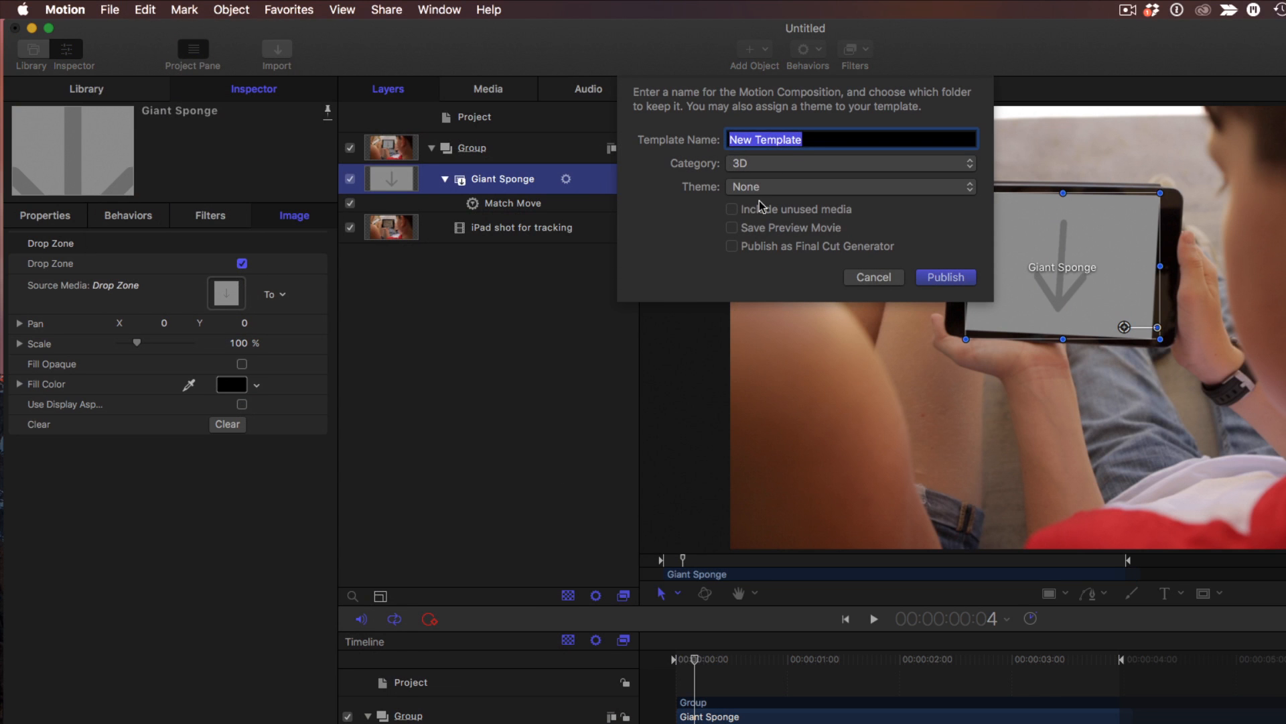
key("BackSpace")
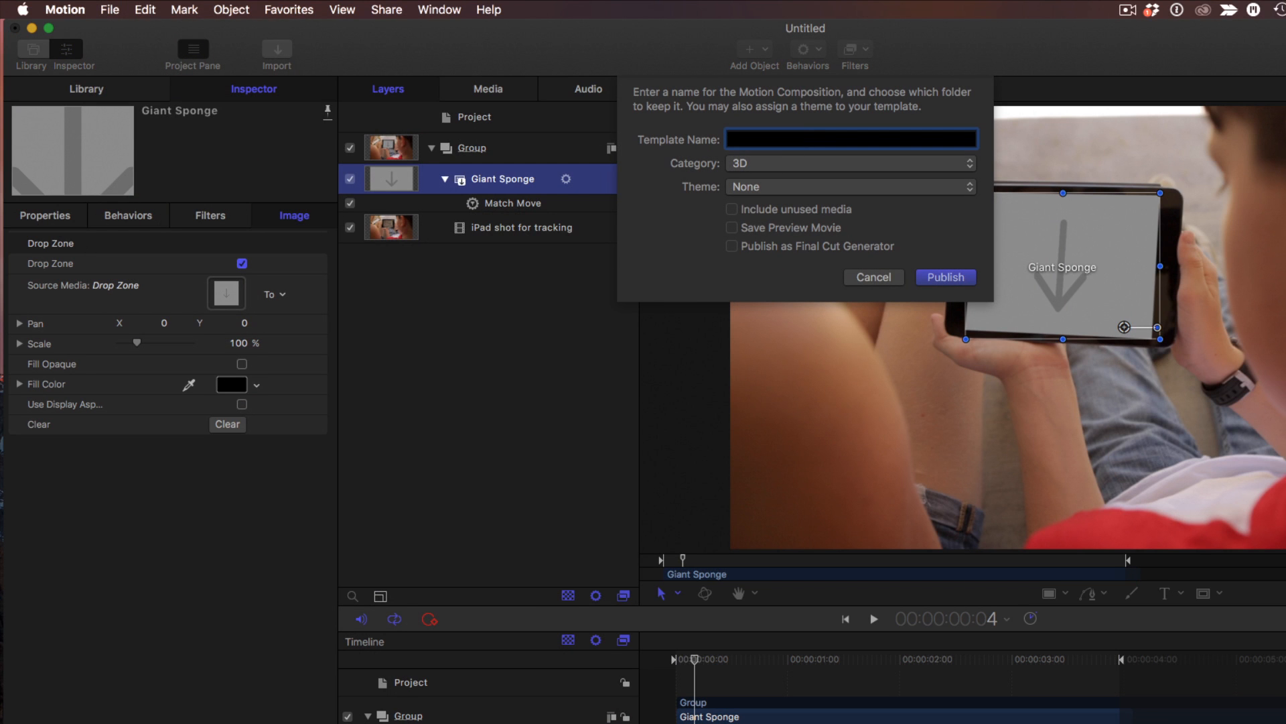
type("iPad tracked")
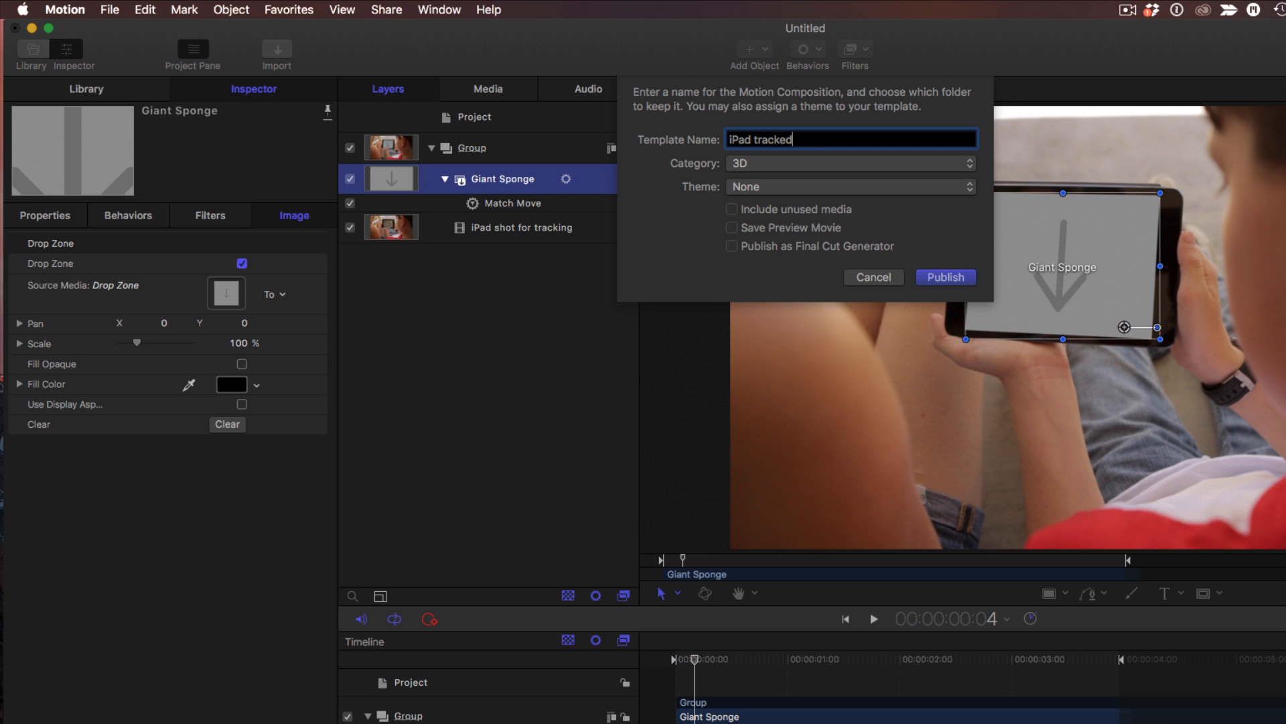
left_click(737, 249)
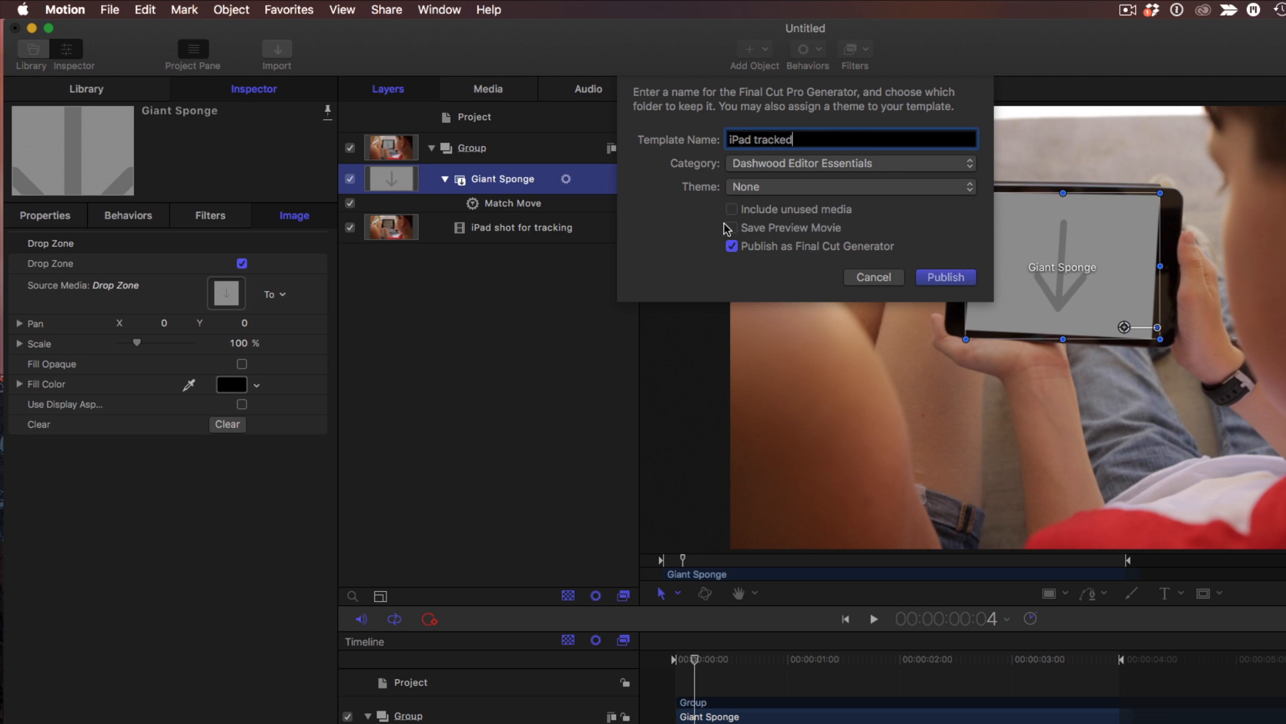
left_click(814, 164)
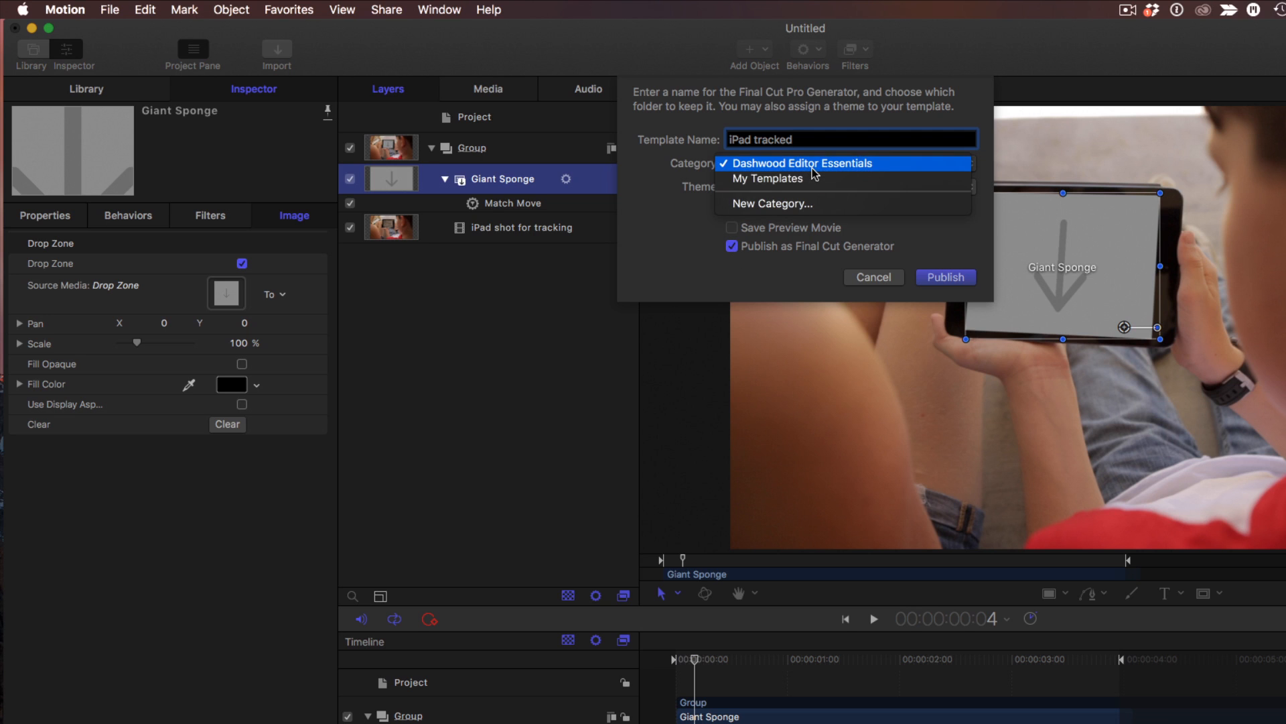
left_click(814, 180)
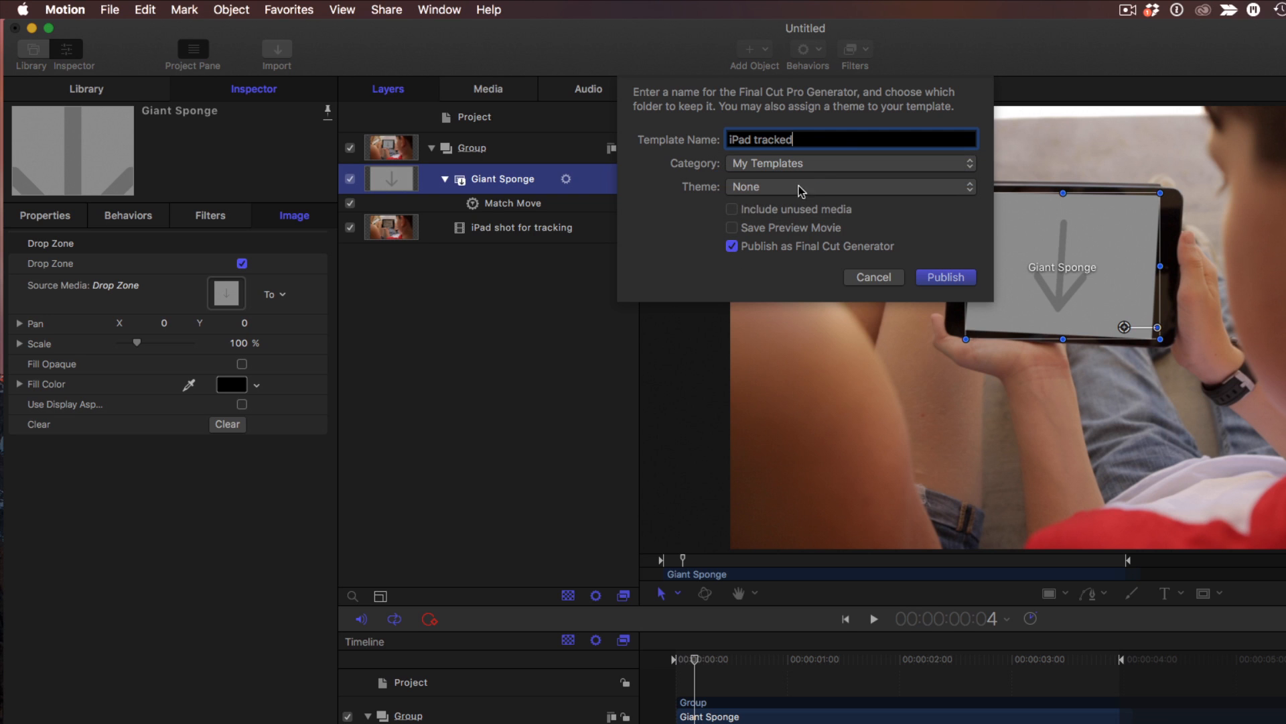
left_click(947, 277)
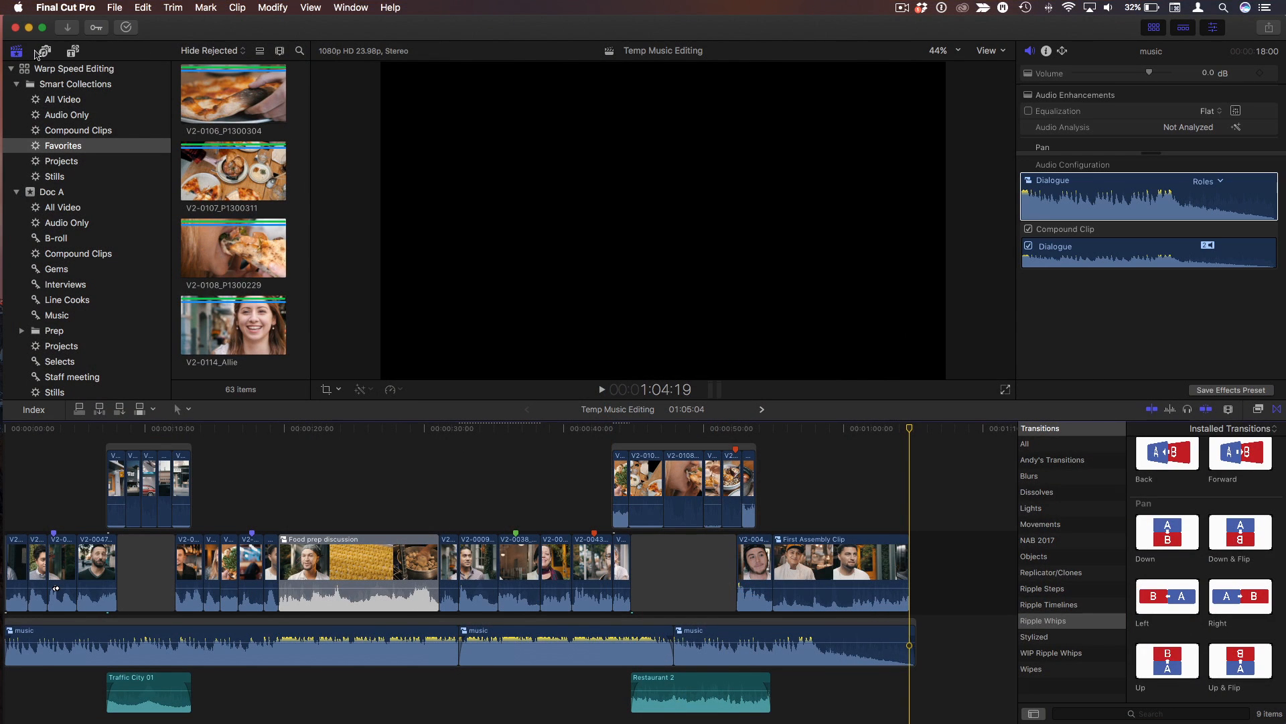
Step: Switch to Final Cut Pro, append the iPad tracked generator from My Templates to the Temp Music Editing timeline, and park the playhead over it
left_click(72, 52)
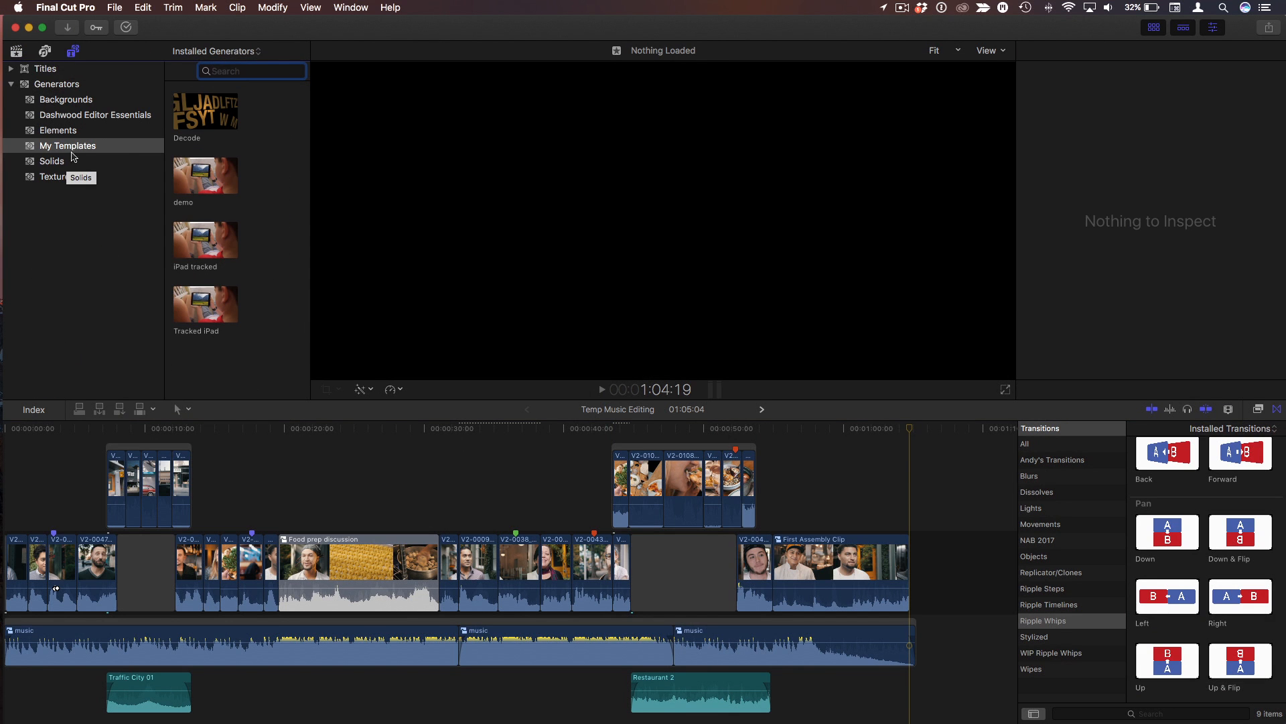
left_click(189, 240)
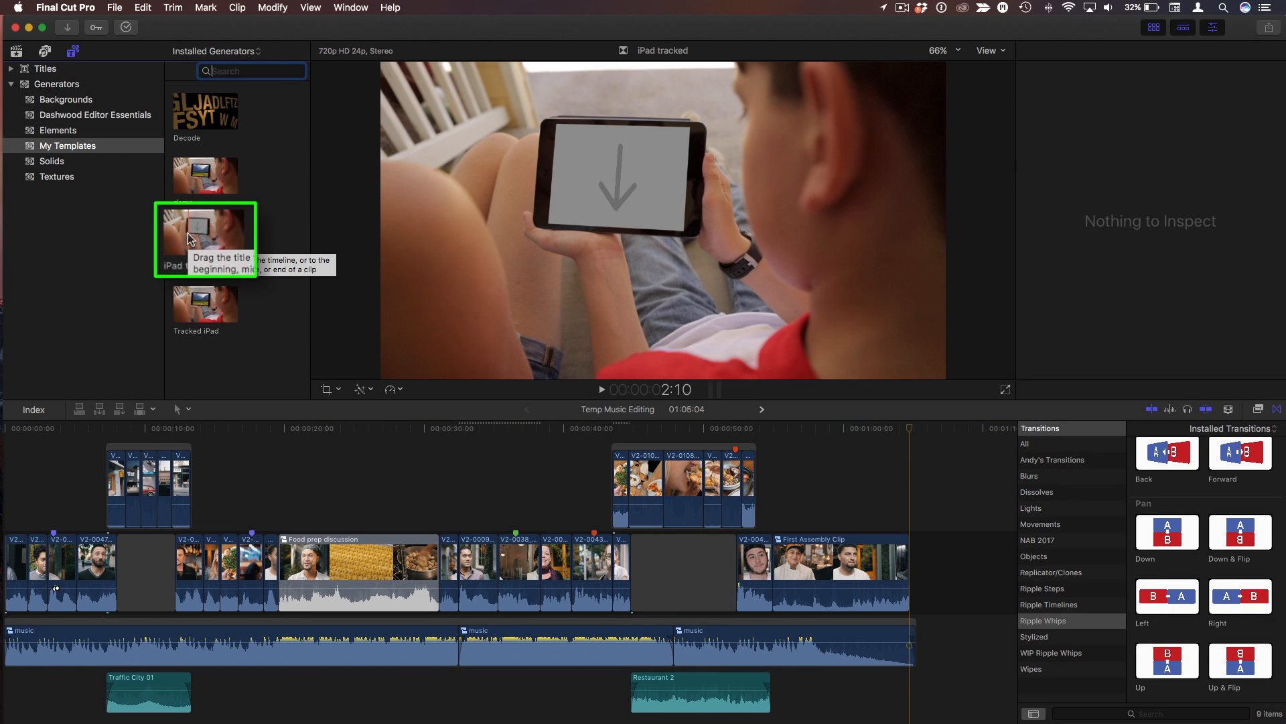
left_click(200, 247)
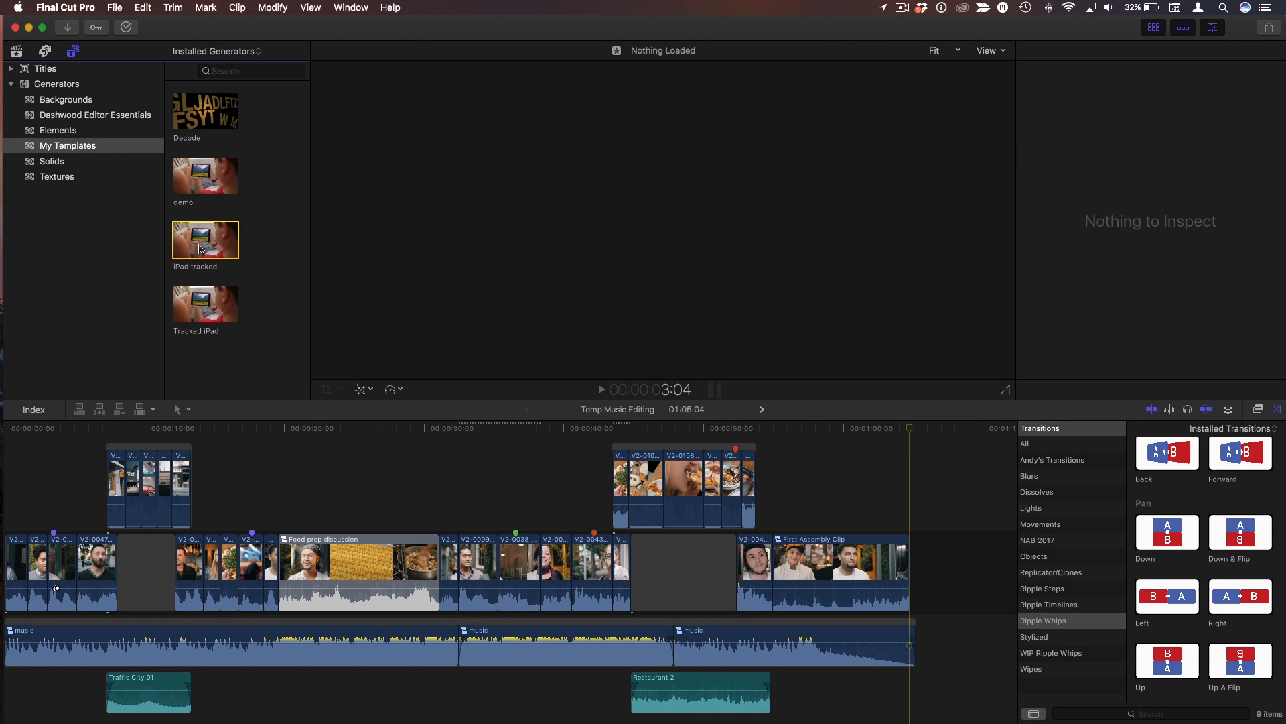
key("e")
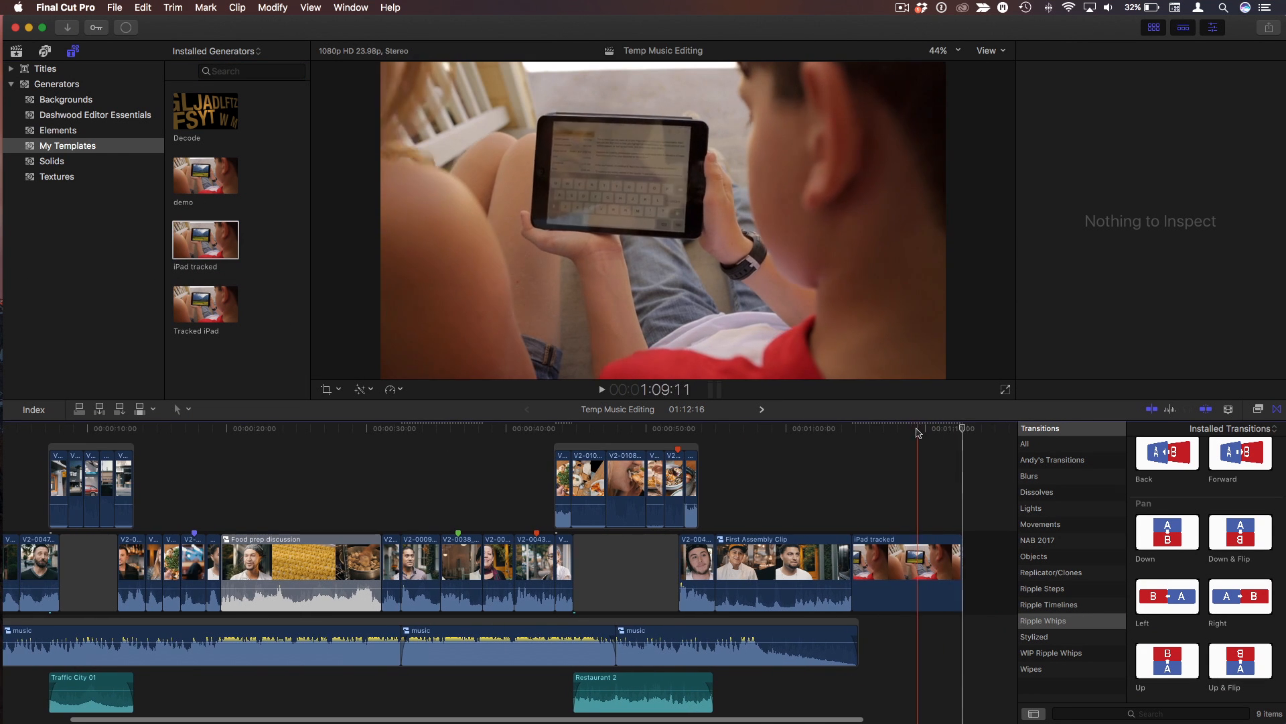
left_click(908, 433)
left_click_drag(908, 433, 897, 432)
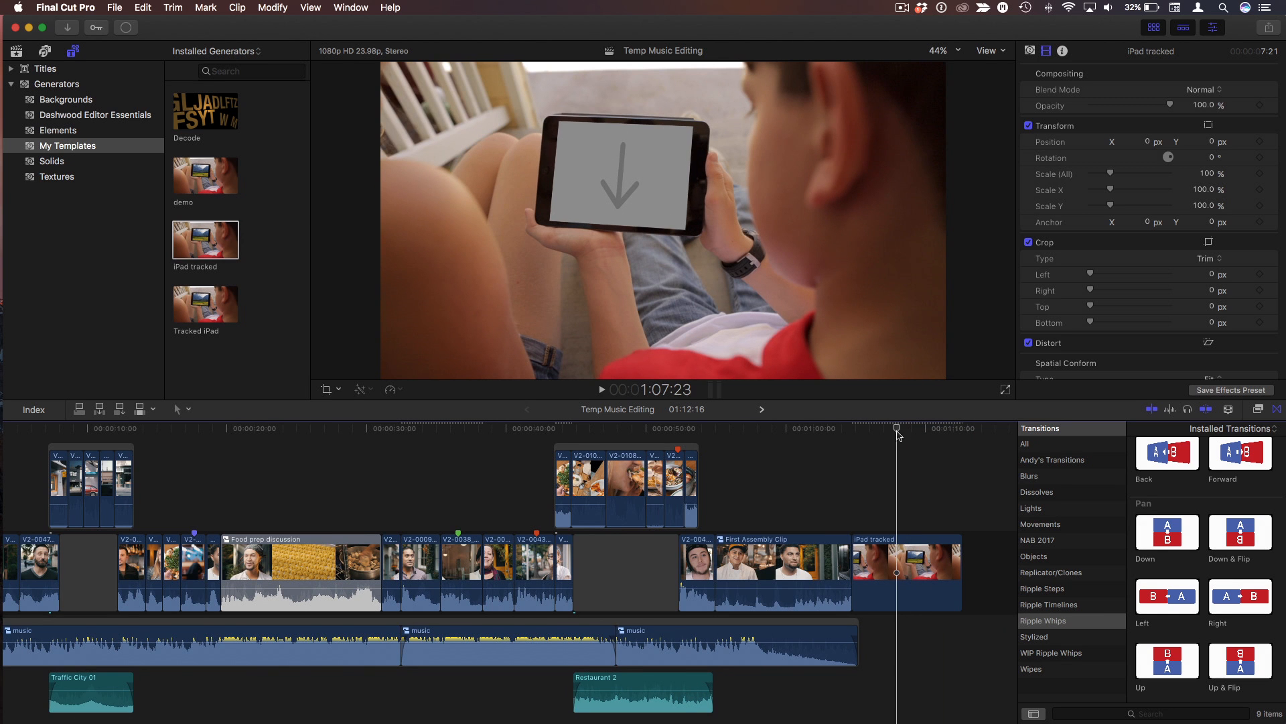
Step: Fill the iPad tracked generator's Giant Sponge drop zone with the V2-0107_P1300311 clip and scrub through the result
left_click(1031, 51)
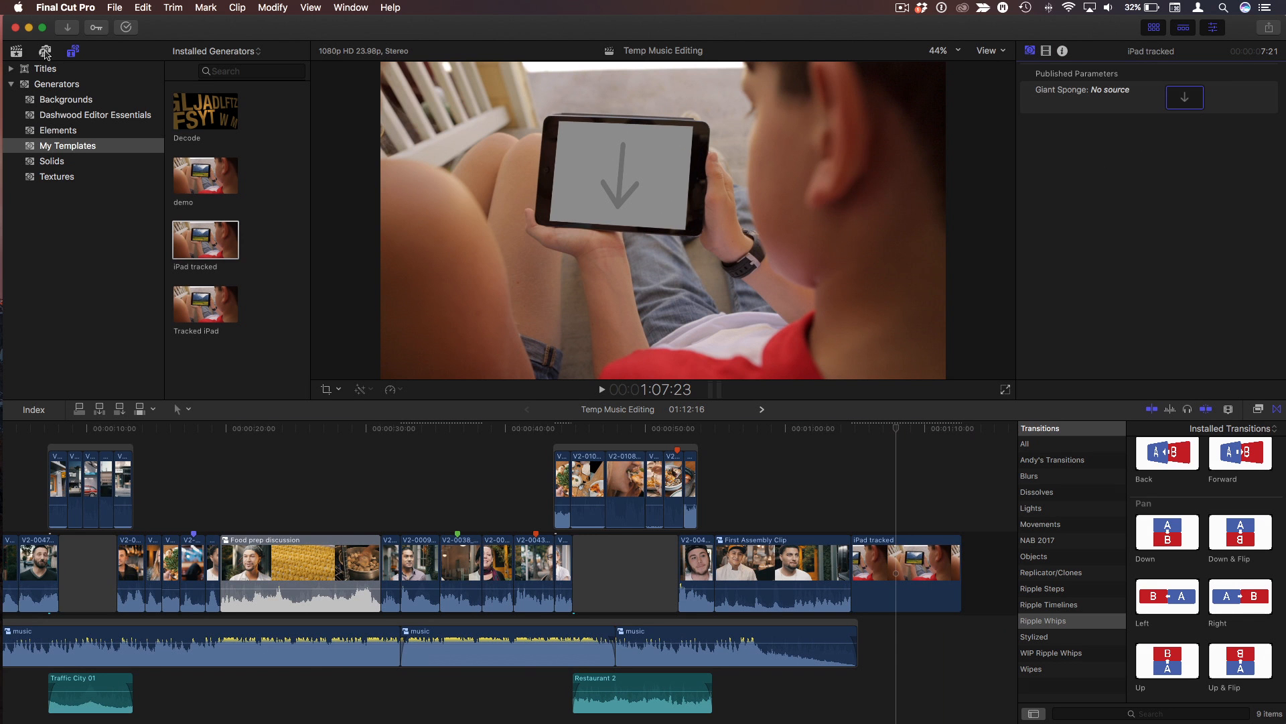
left_click(17, 51)
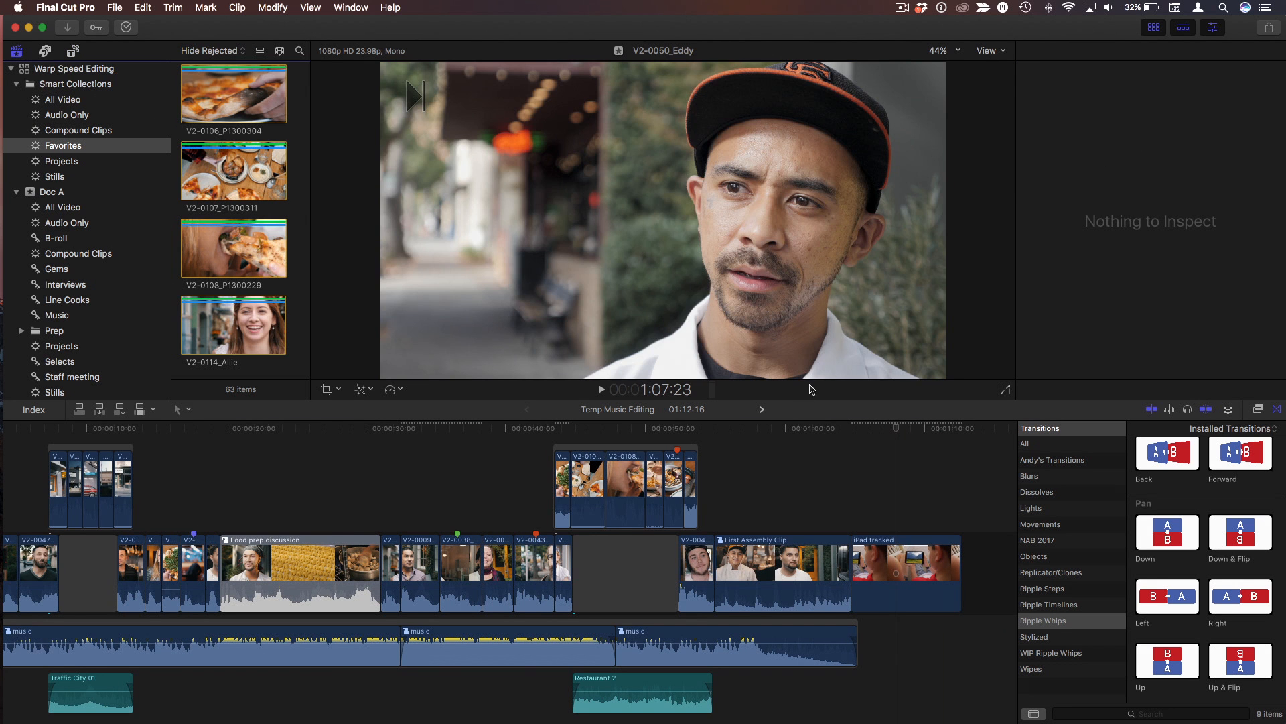
left_click(899, 429)
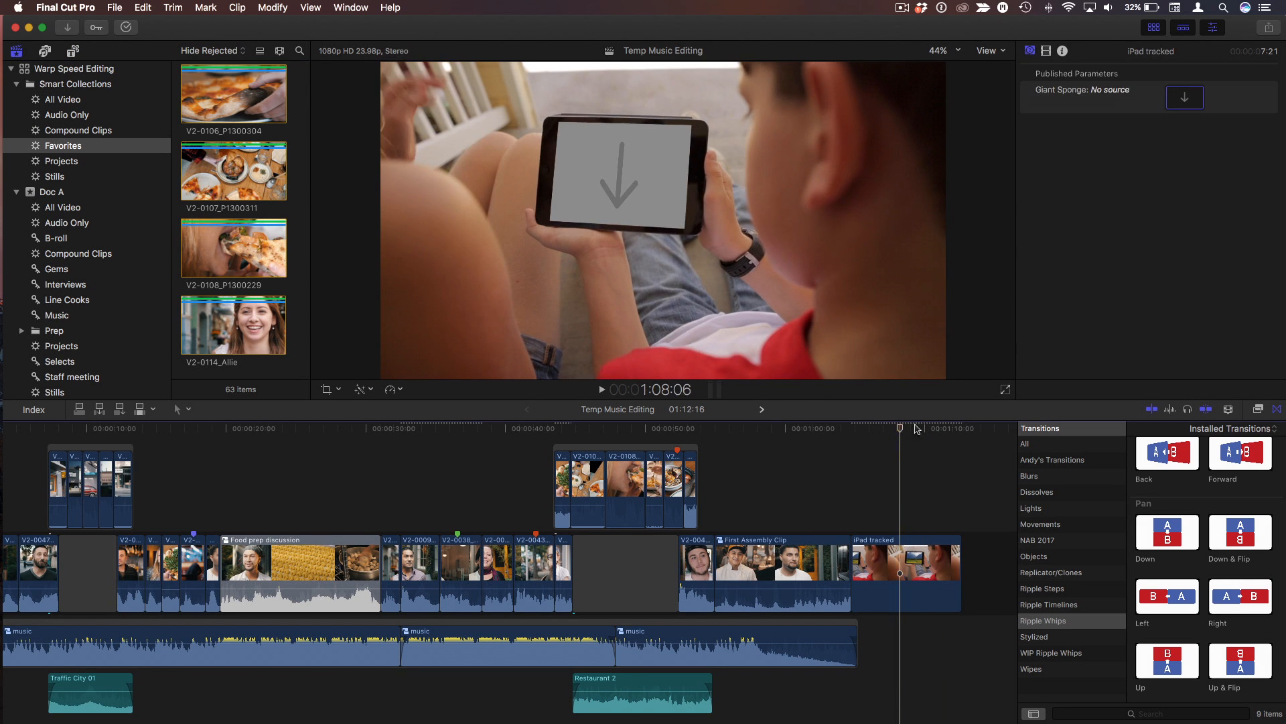
left_click(1185, 97)
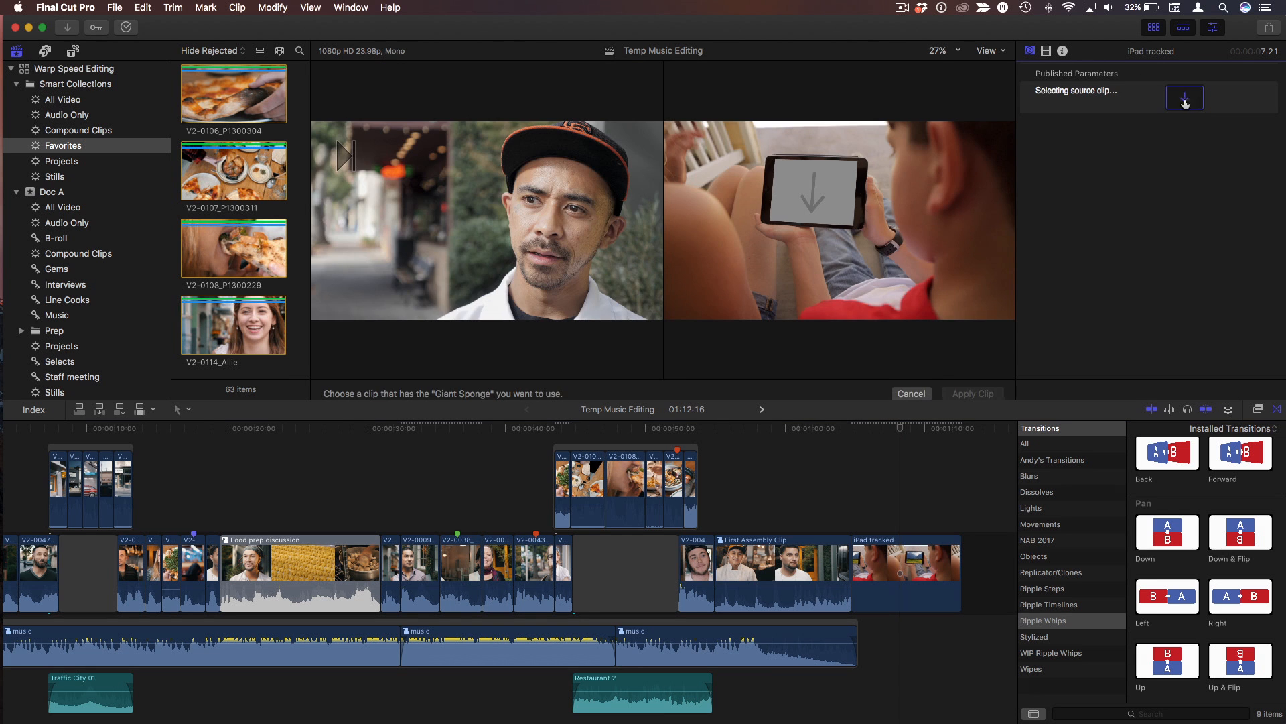
left_click(217, 169)
left_click(971, 389)
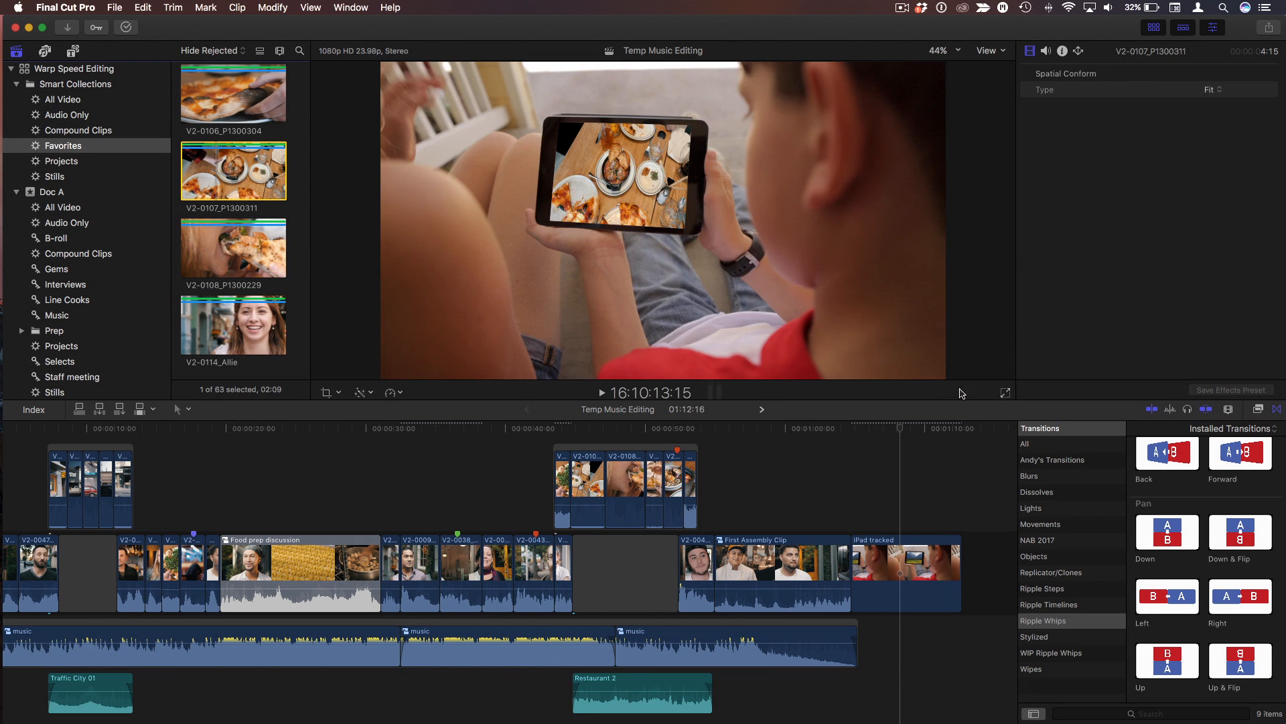
mouse_move(874, 430)
left_mouse_down()
mouse_move(855, 436)
mouse_move(891, 437)
left_mouse_up()
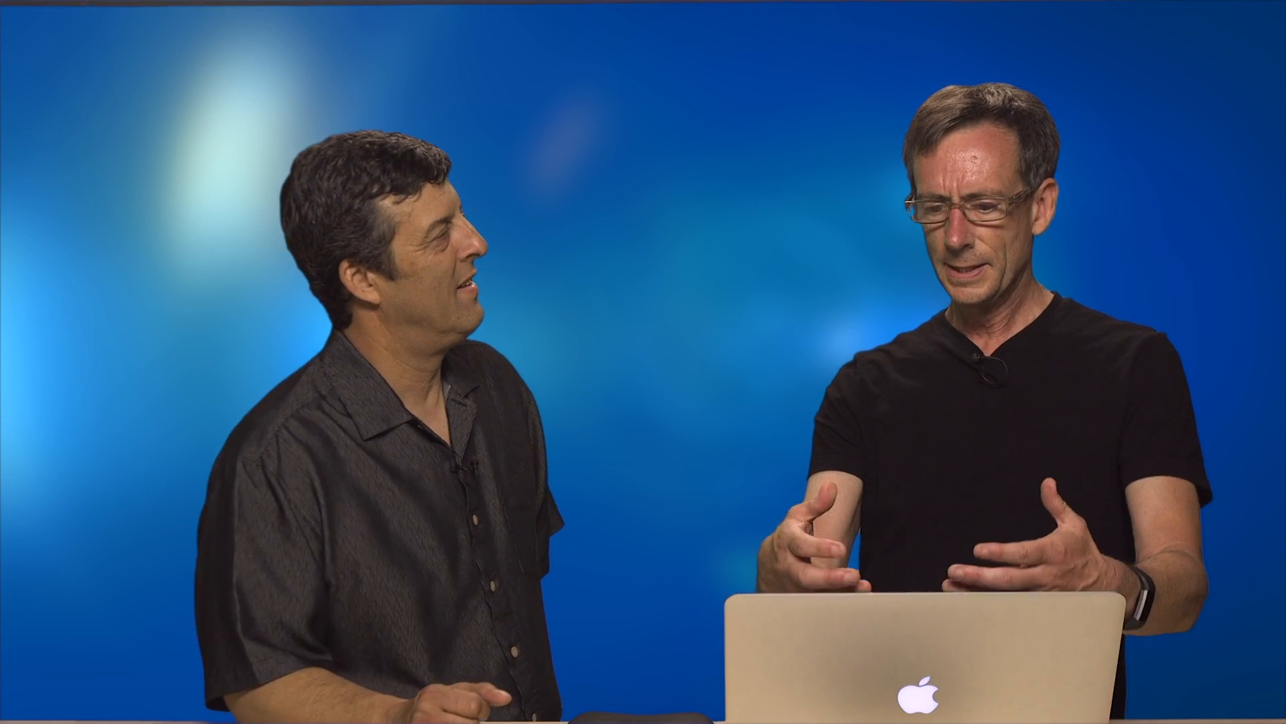